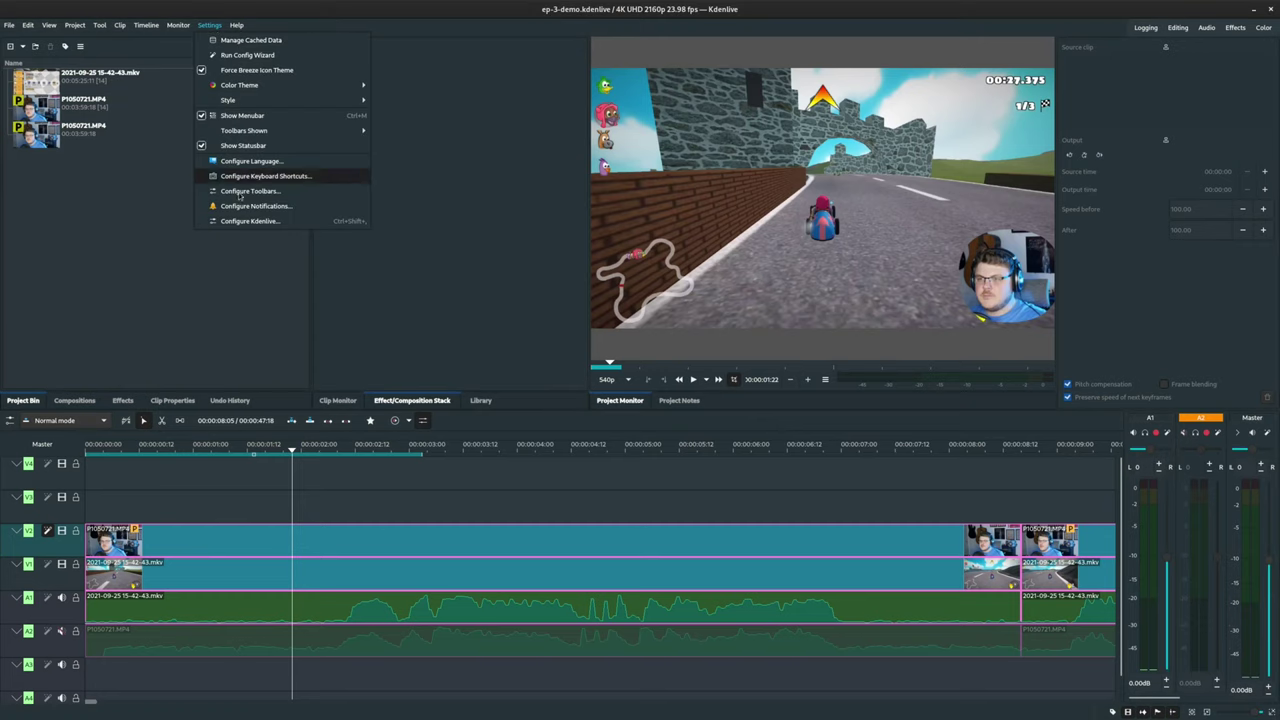
- Enable GPU processing (Movit library) in Kdenlive's Playback settings and apply the change
{"action": "left_click", "coordinate": [300, 218]}
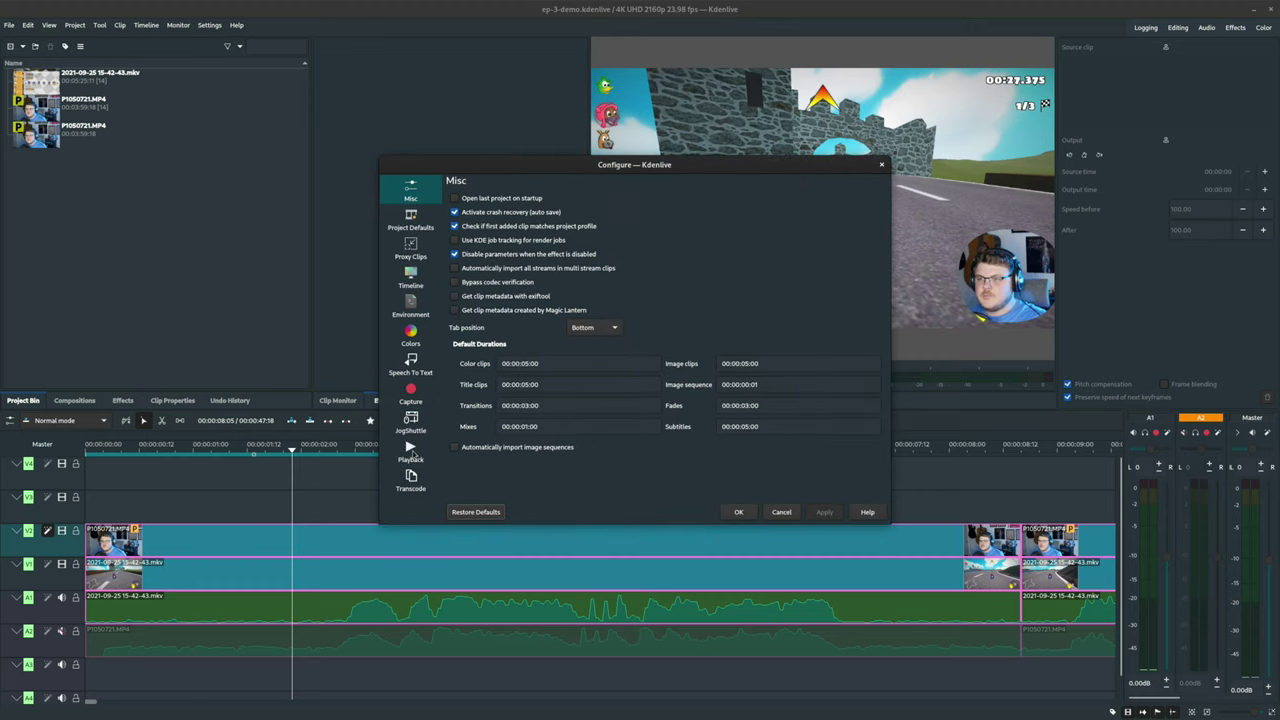
{"action": "left_click", "coordinate": [411, 452]}
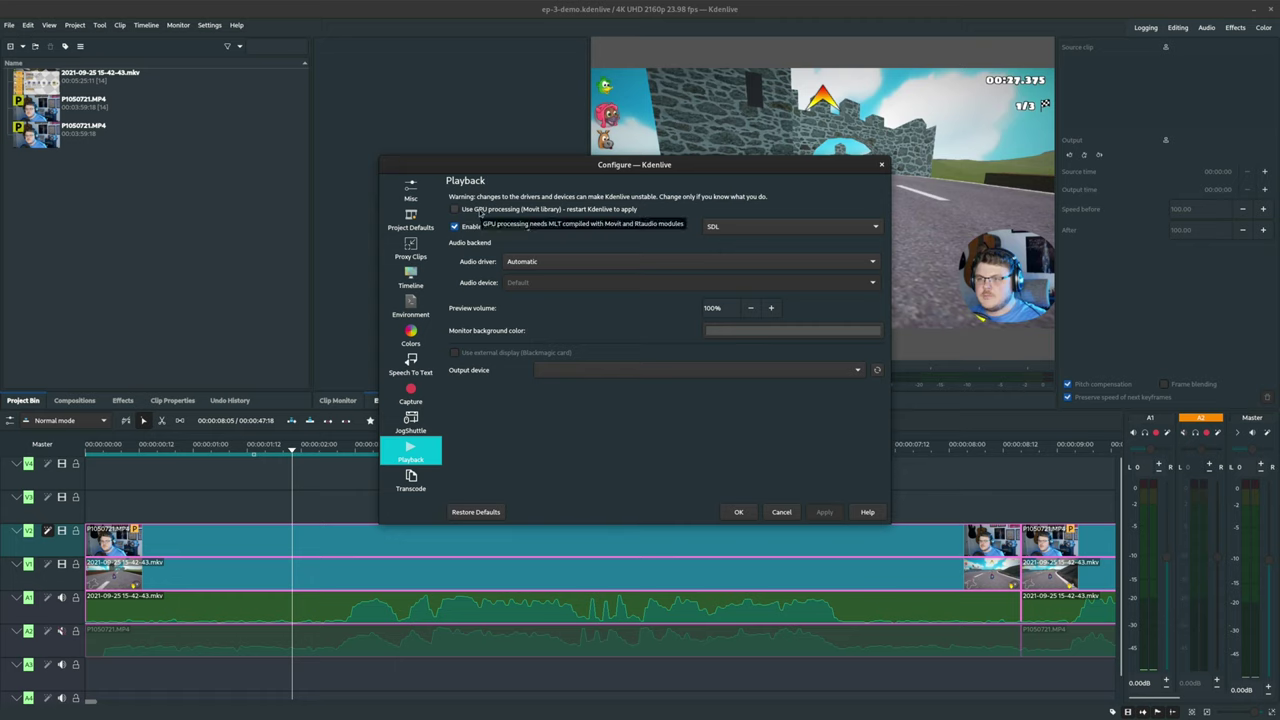
{"action": "left_click", "coordinate": [481, 212]}
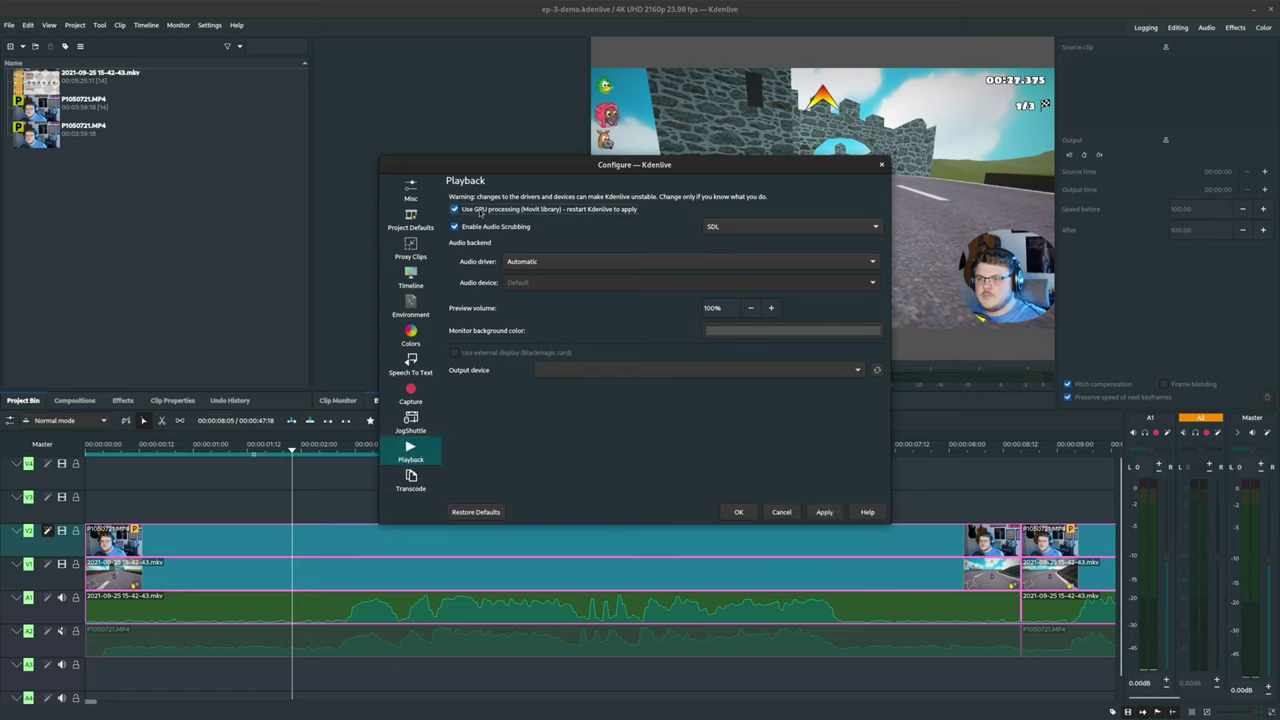
{"action": "left_click", "coordinate": [824, 512]}
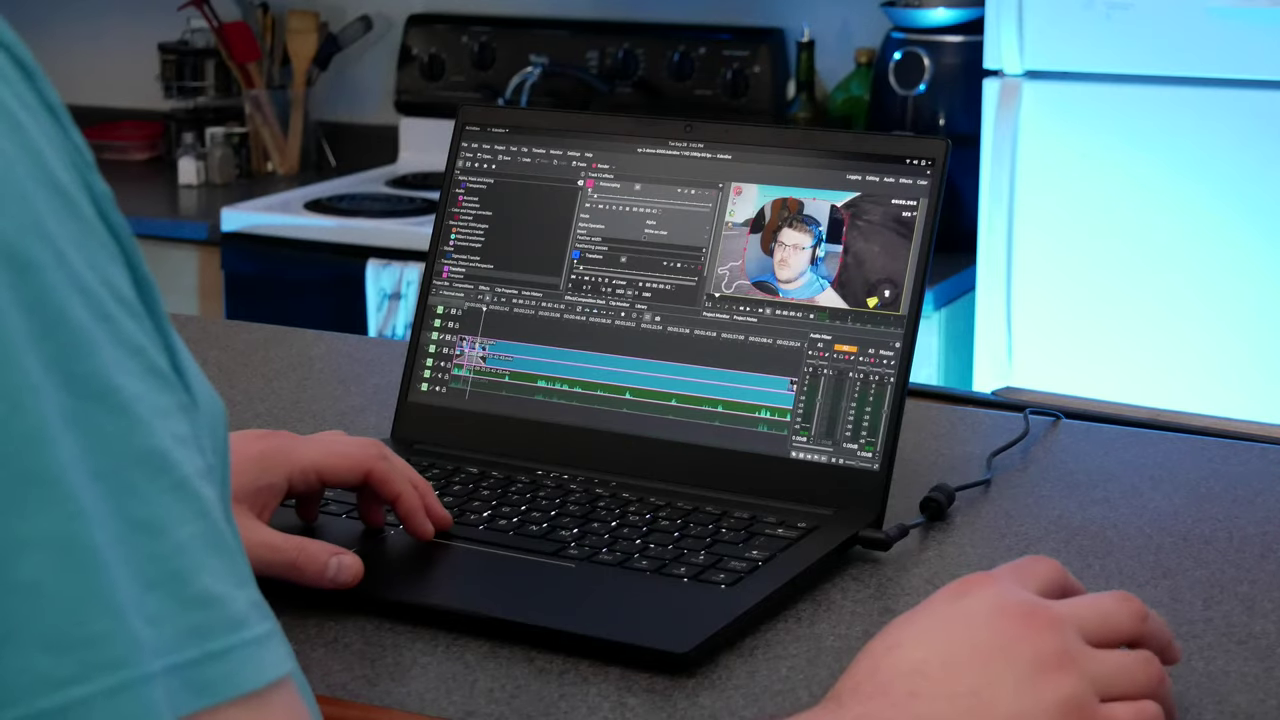
{"action": "scroll", "coordinate": [640, 240], "scroll_direction": "down", "scroll_amount": 3}
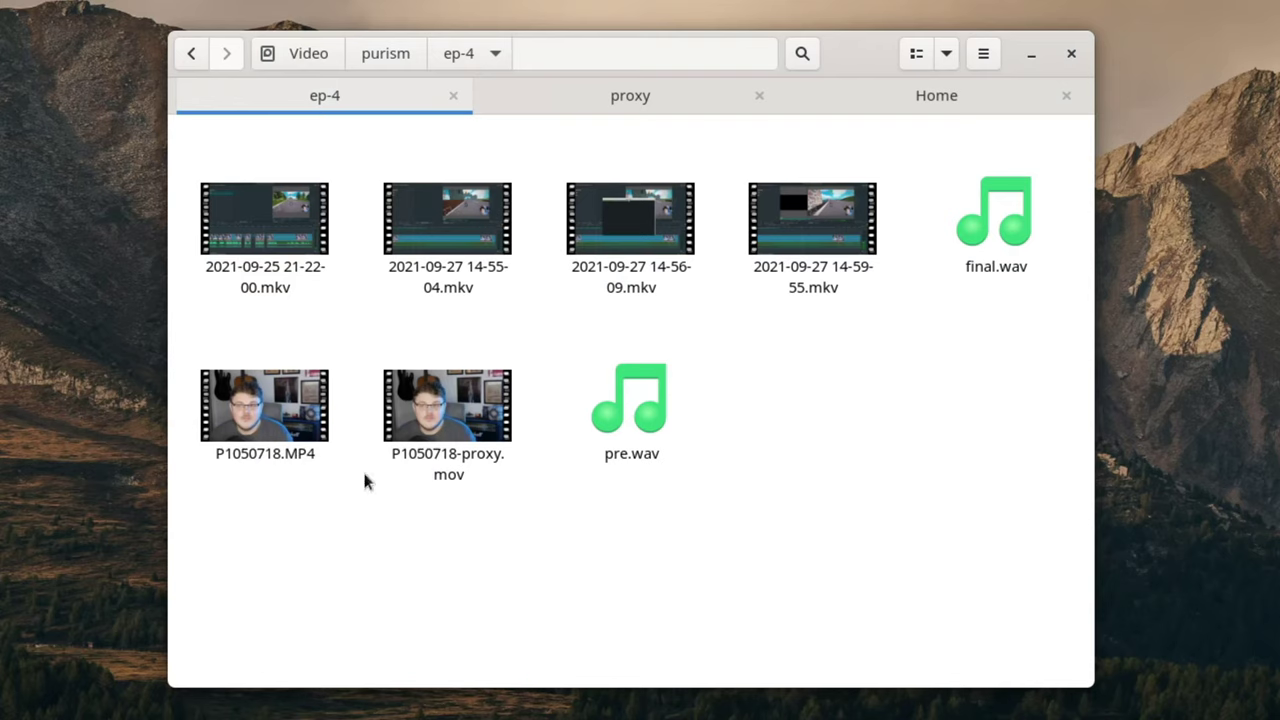
- Compare P1050718.MP4 (10.3 GB, 93939 kbps) with P1050718-proxy.mov (410.4 MB, 3610 kbps)
{"action": "left_click", "coordinate": [305, 418]}
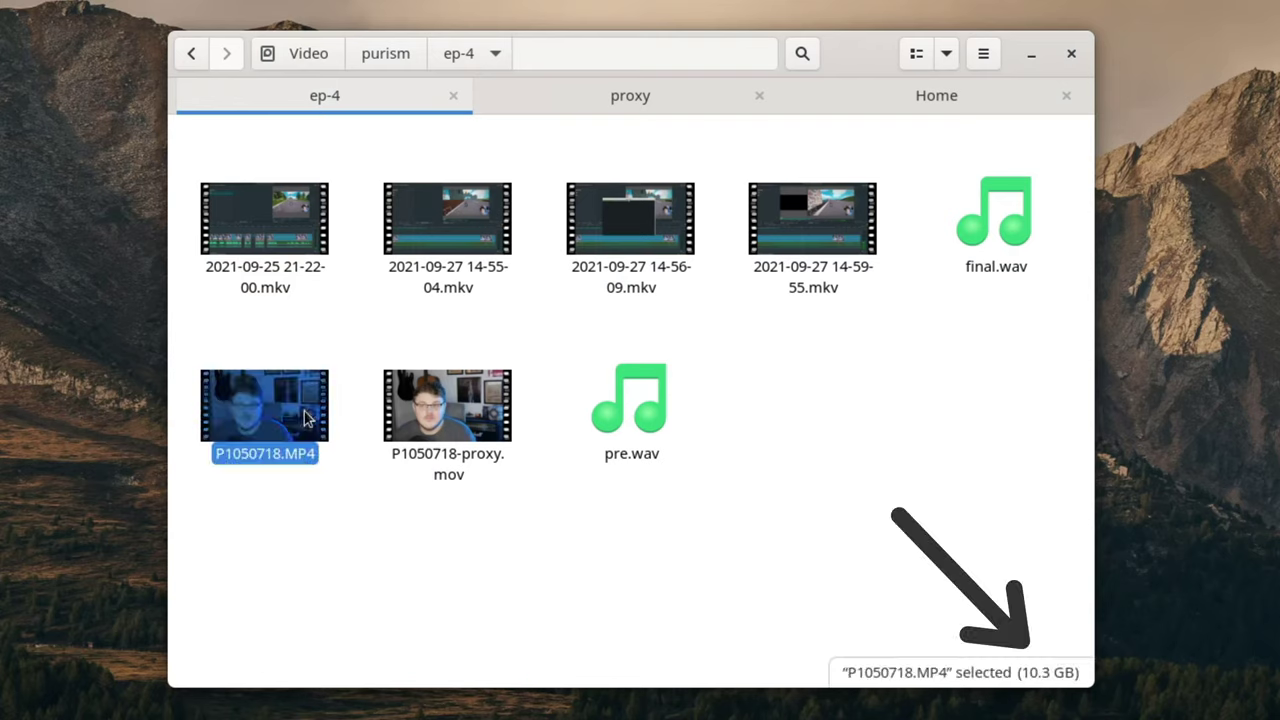
{"action": "left_click", "coordinate": [435, 416]}
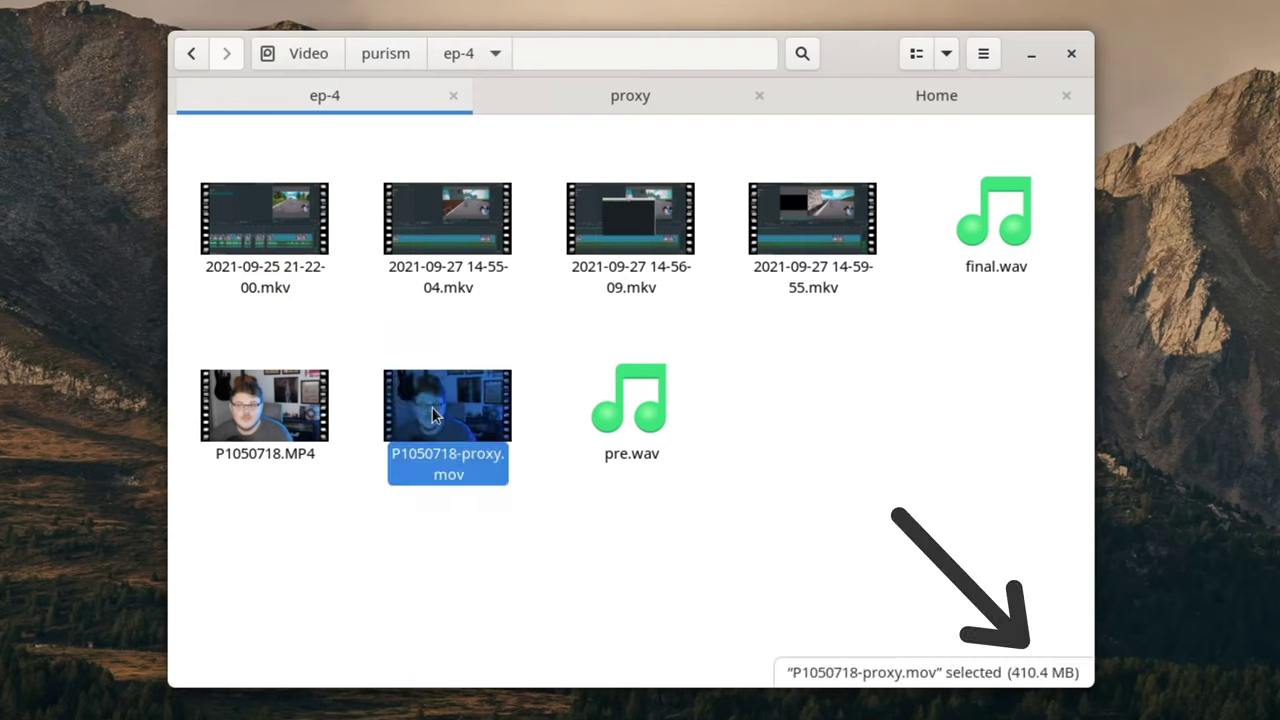
{"action": "left_click", "coordinate": [272, 420]}
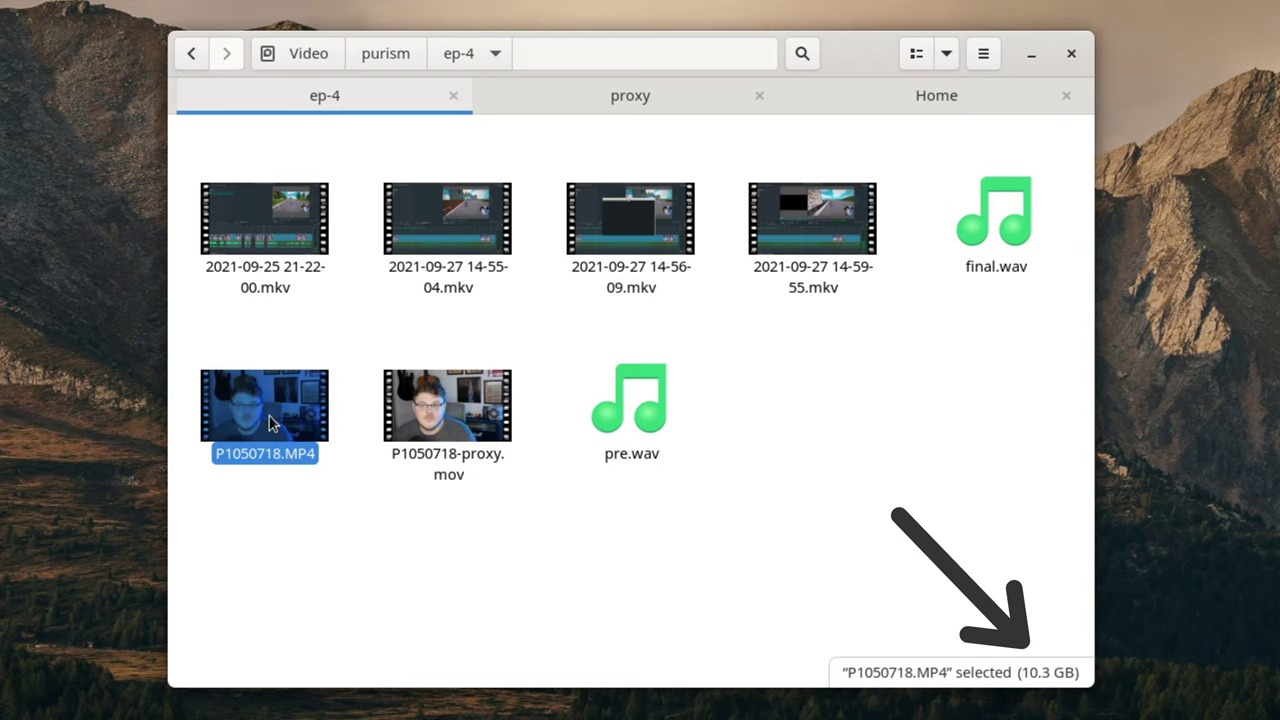
{"action": "left_click", "coordinate": [440, 420]}
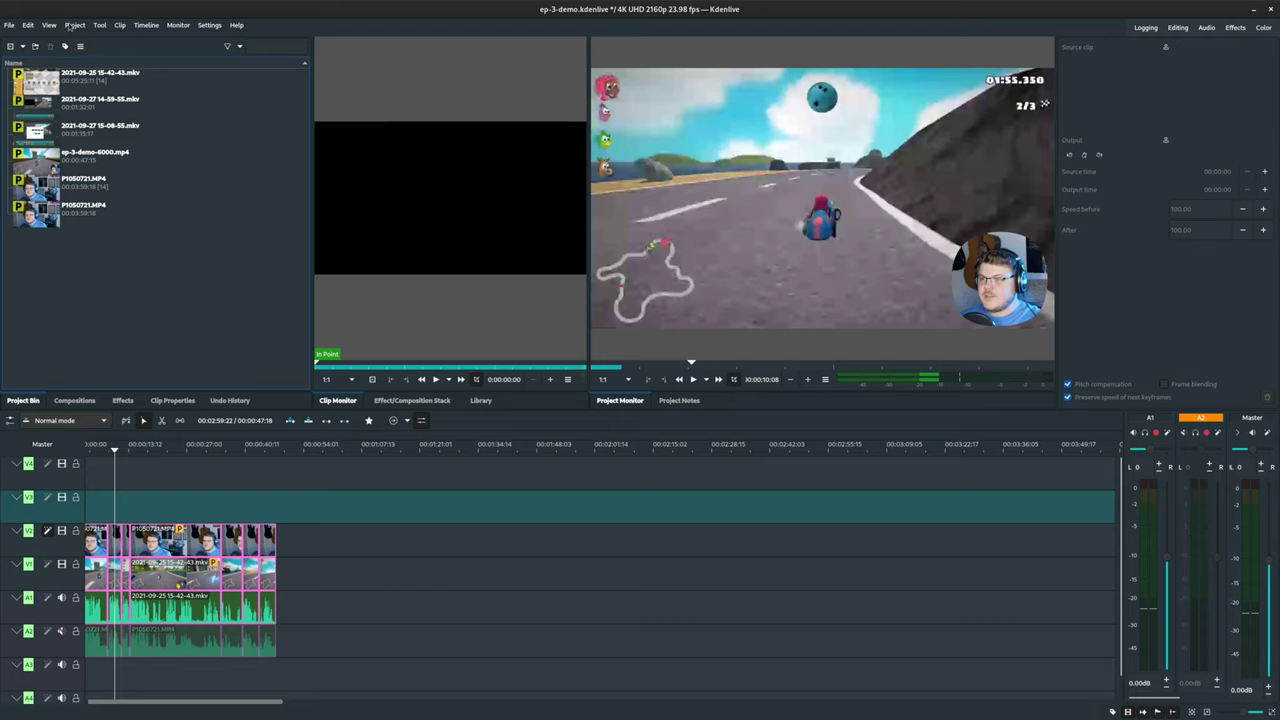
{"action": "left_click", "coordinate": [75, 25]}
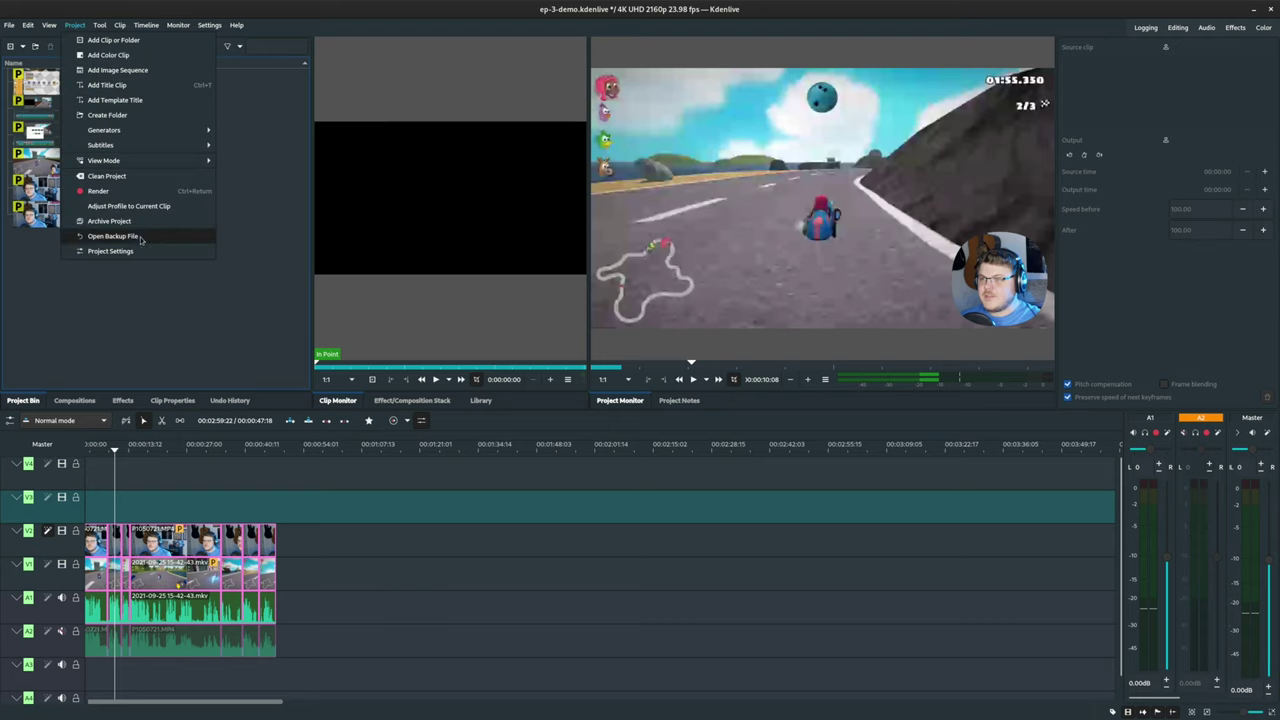
- Render the project to ep-3-demo.mp4 using the NVENC H264 VBR hardware-accelerated preset
{"action": "left_click", "coordinate": [100, 190]}
{"action": "scroll", "coordinate": [512, 307], "scroll_direction": "down", "scroll_amount": 6}
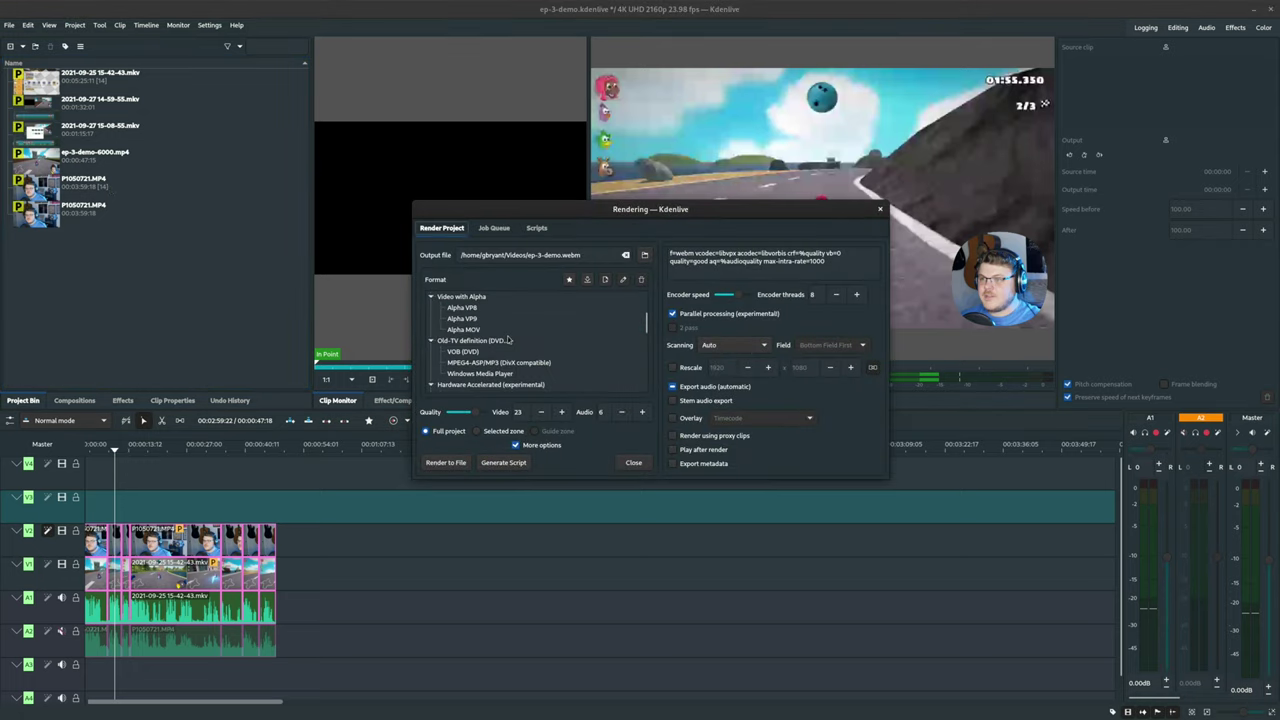
{"action": "left_click", "coordinate": [496, 341]}
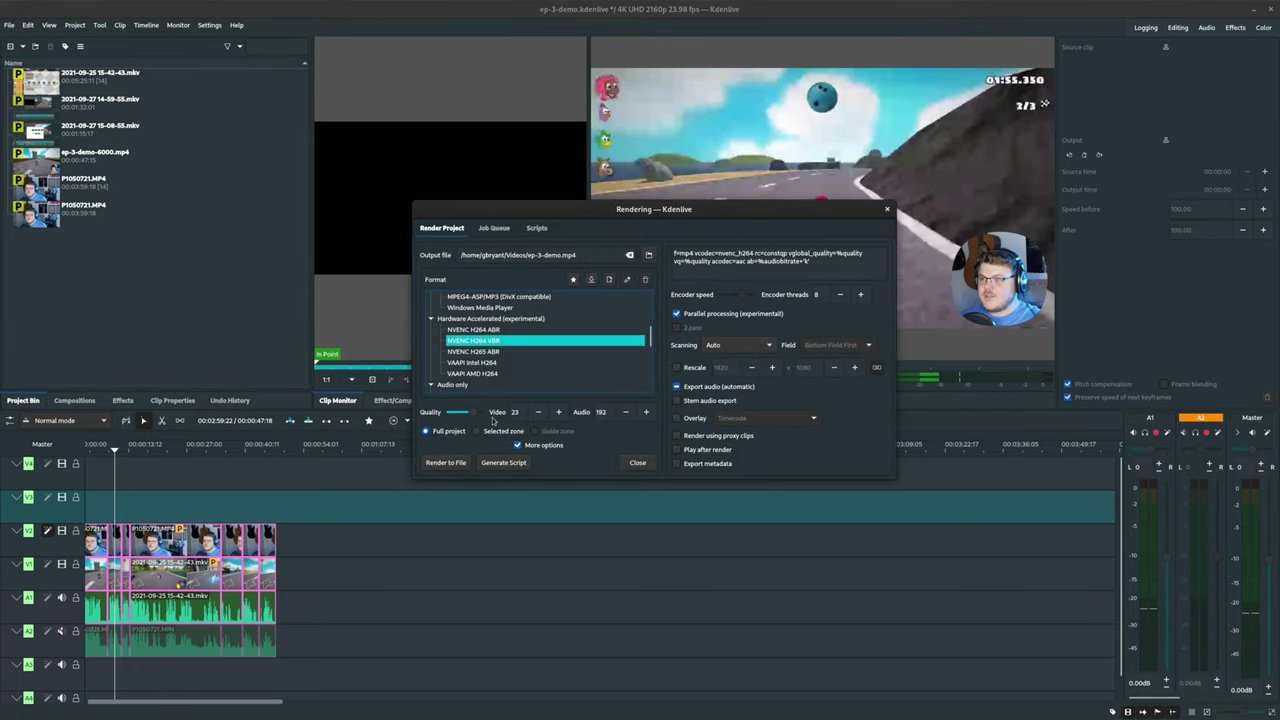
{"action": "left_click", "coordinate": [450, 463]}
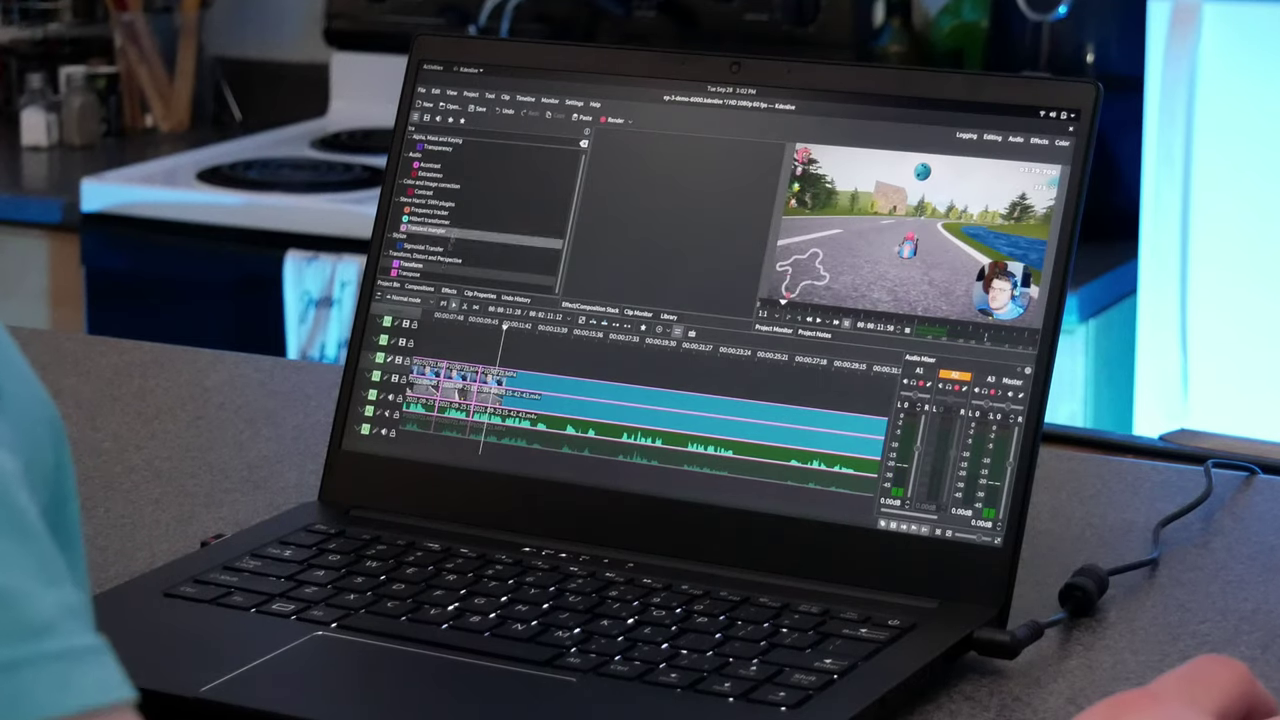
- Show the Project Bin and inspect the first recording and the webcam clip's options
{"action": "left_click", "coordinate": [388, 284]}
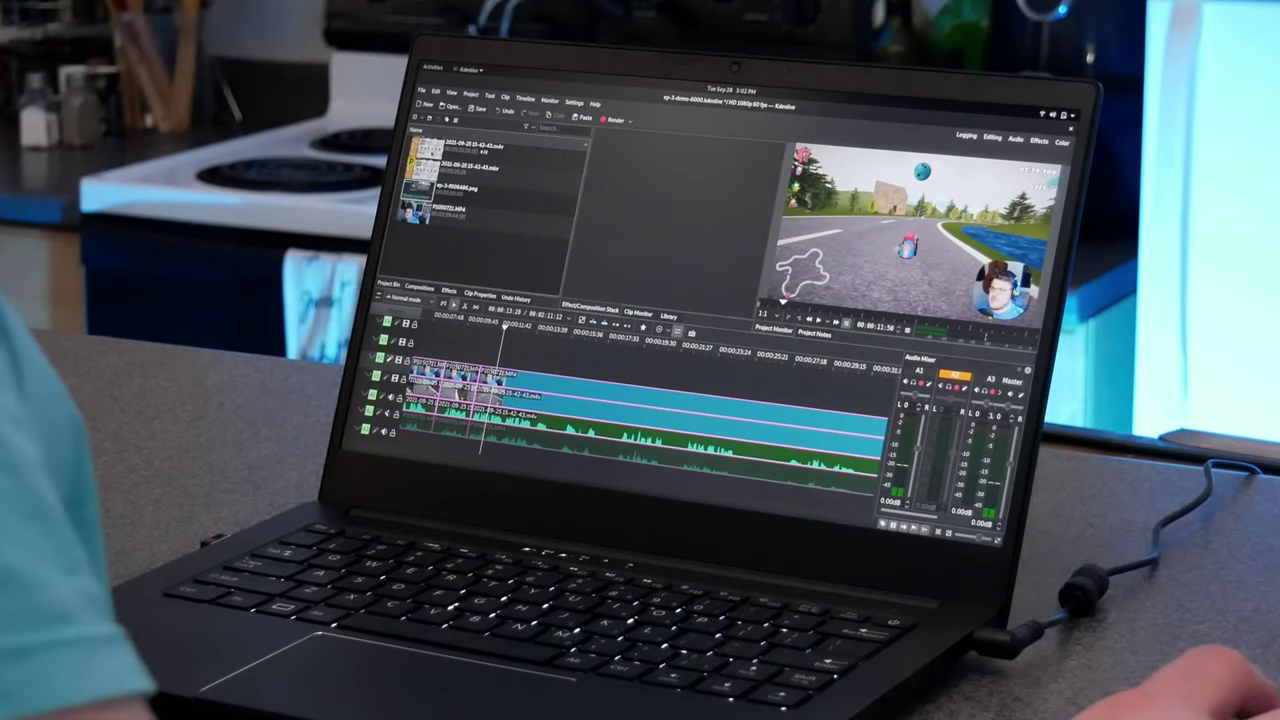
{"action": "left_click", "coordinate": [470, 148]}
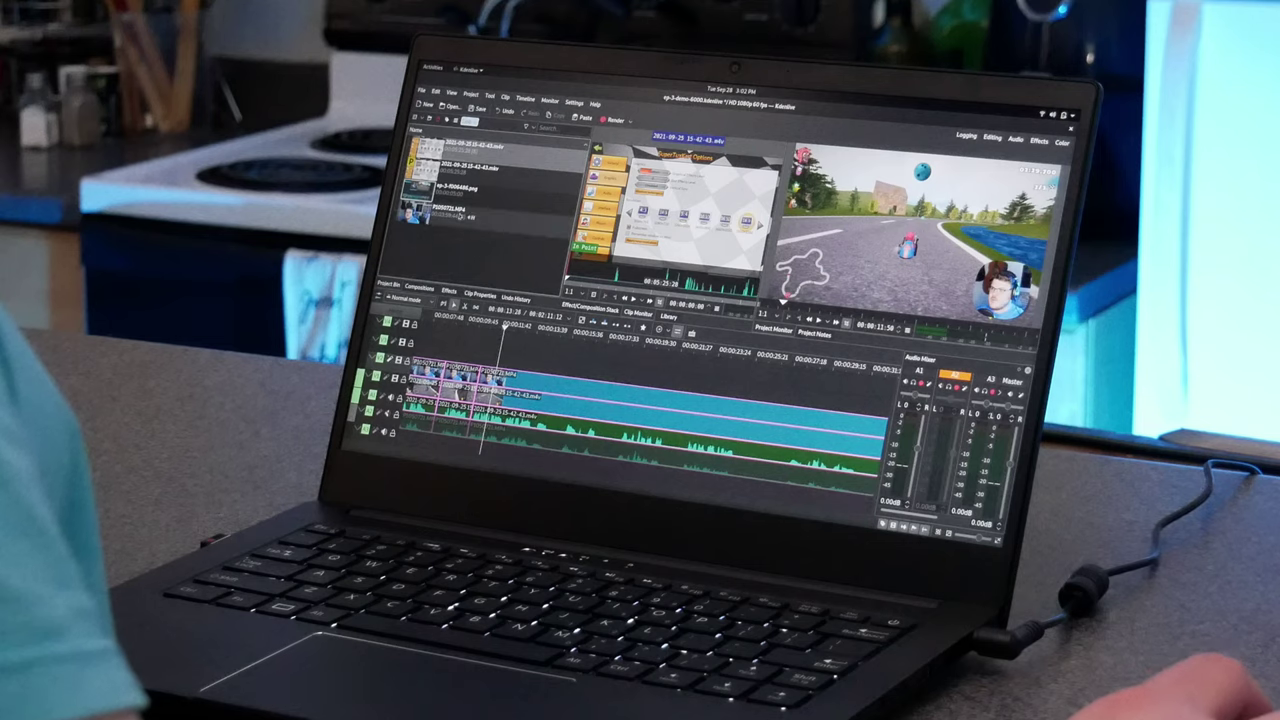
{"action": "left_click", "coordinate": [456, 214]}
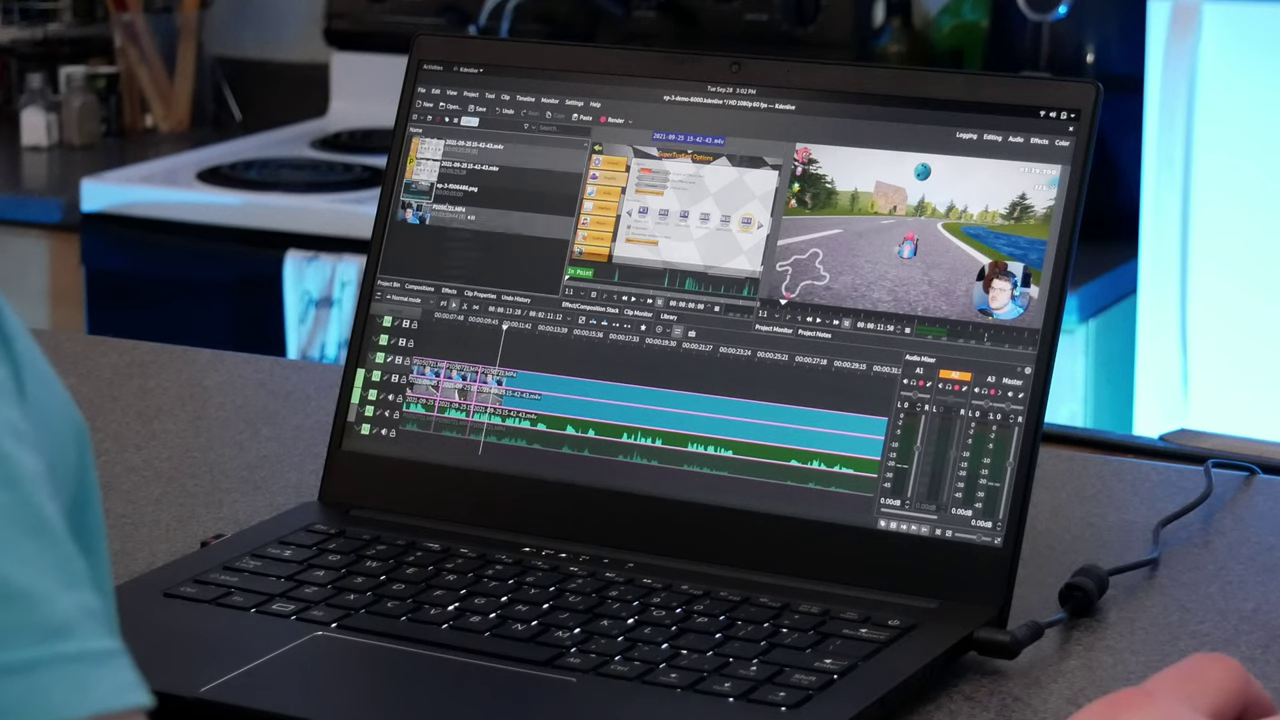
{"action": "right_click", "coordinate": [430, 216]}
{"action": "key", "text": "Escape"}
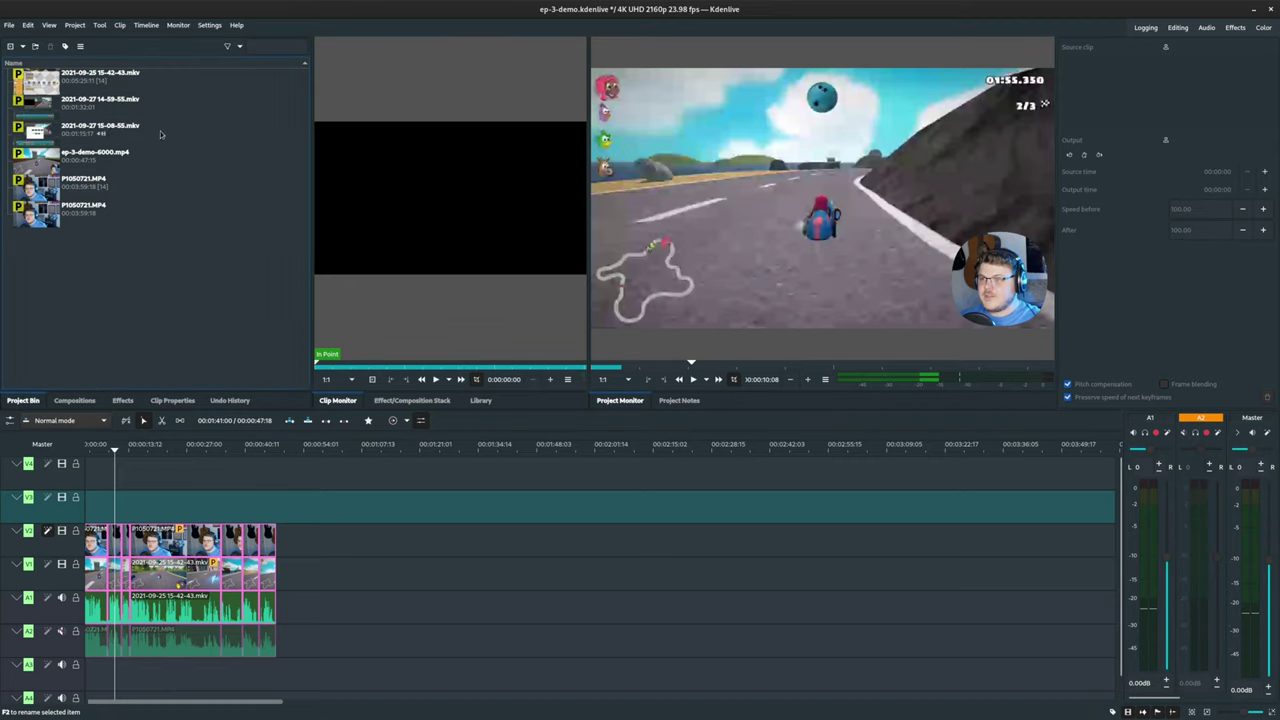
- Auto-generate proxy clips for videos larger than 2000 pixels and review the encoding profiles
{"action": "left_click", "coordinate": [209, 25]}
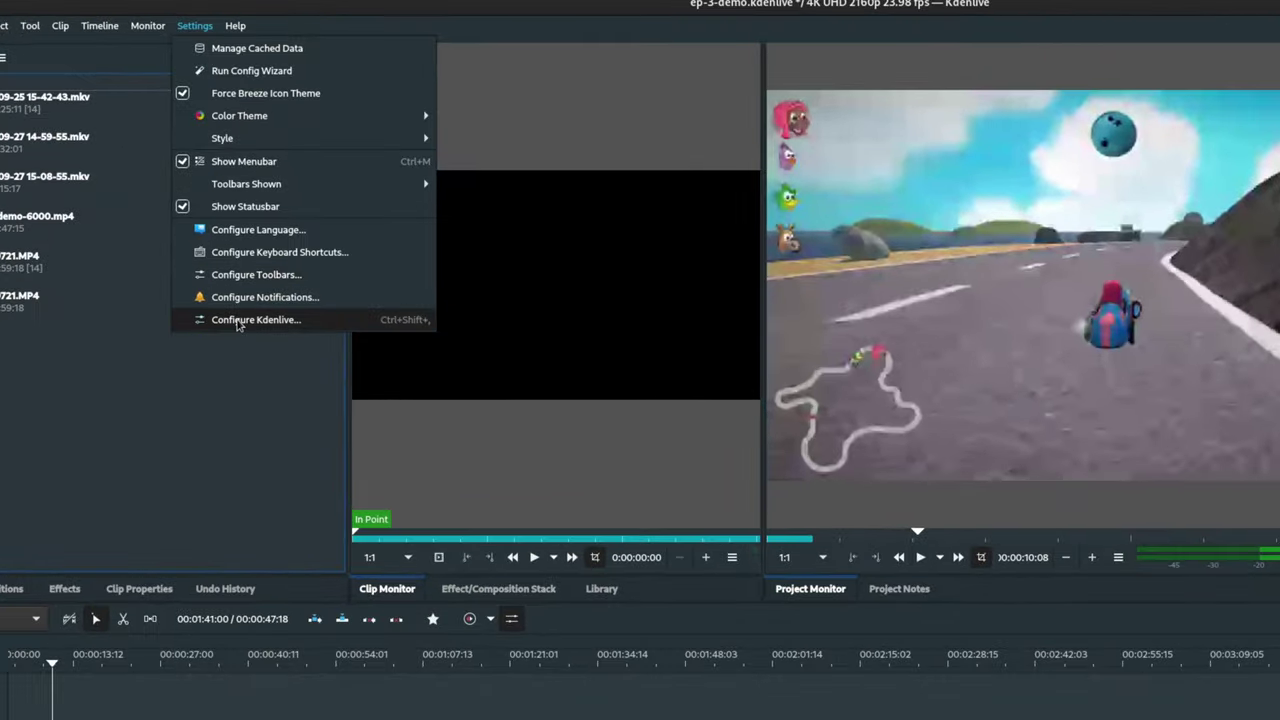
{"action": "left_click", "coordinate": [240, 320]}
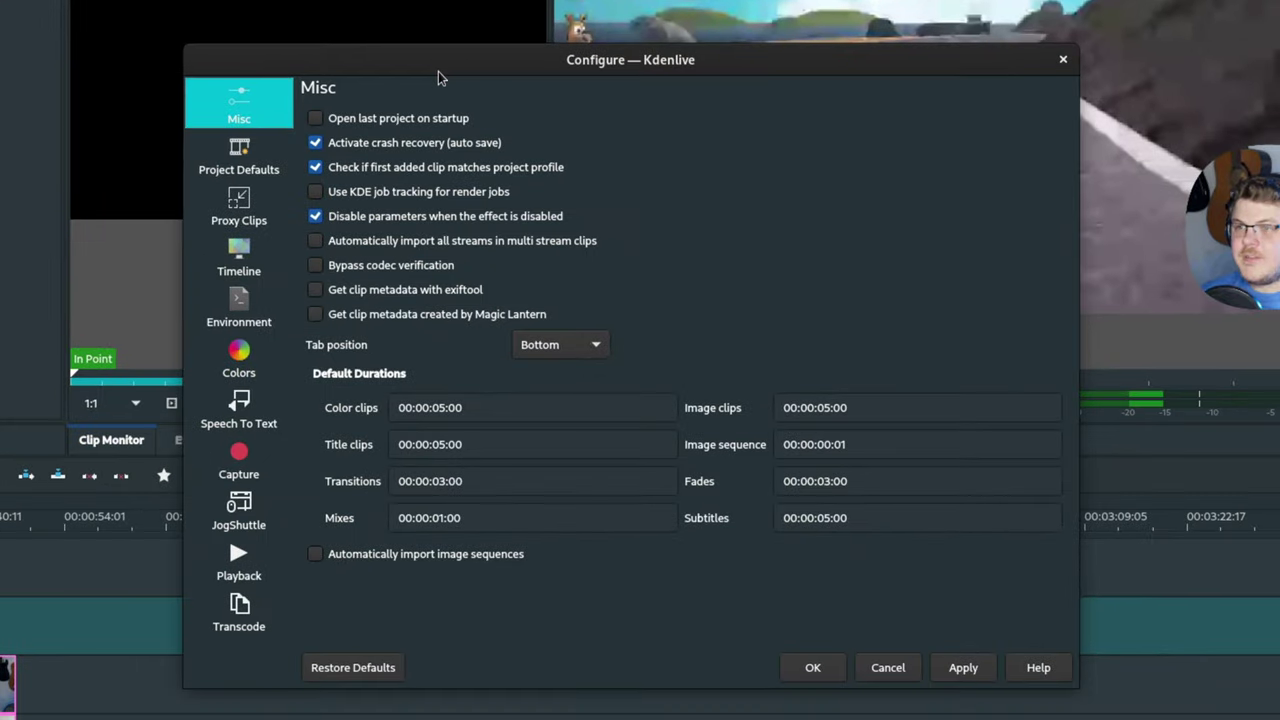
{"action": "left_click", "coordinate": [243, 206]}
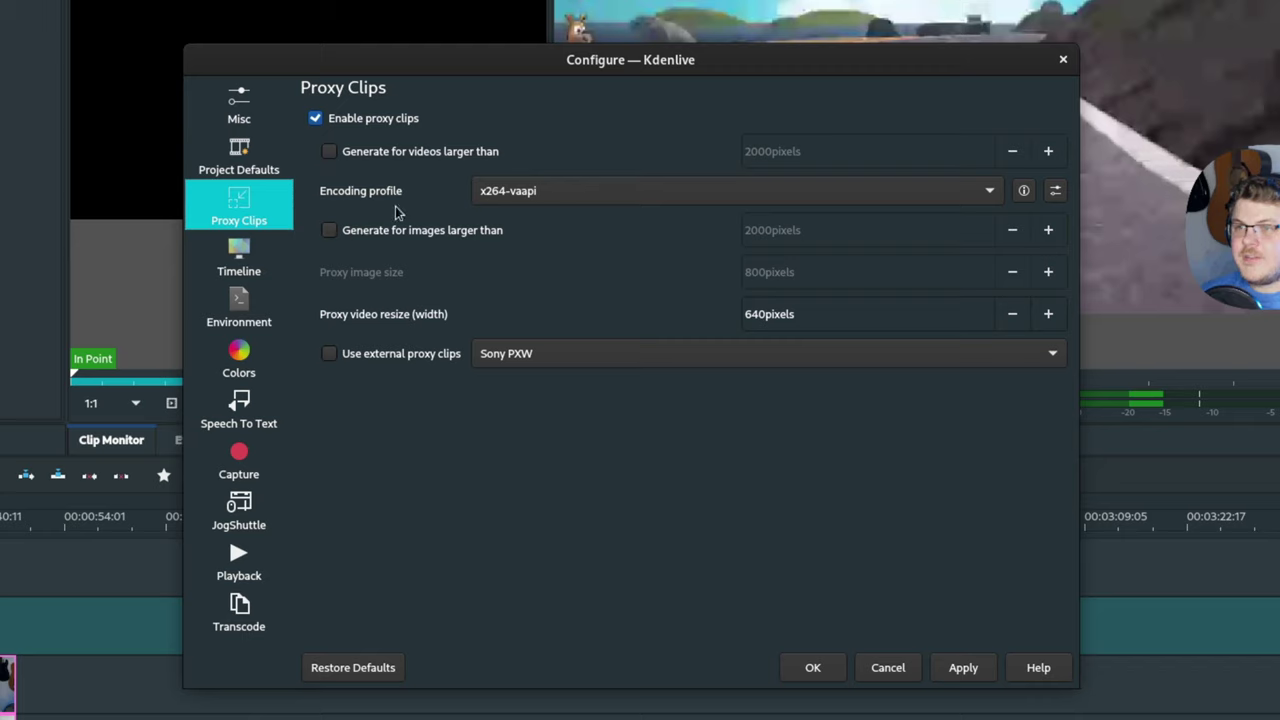
{"action": "left_click", "coordinate": [330, 152]}
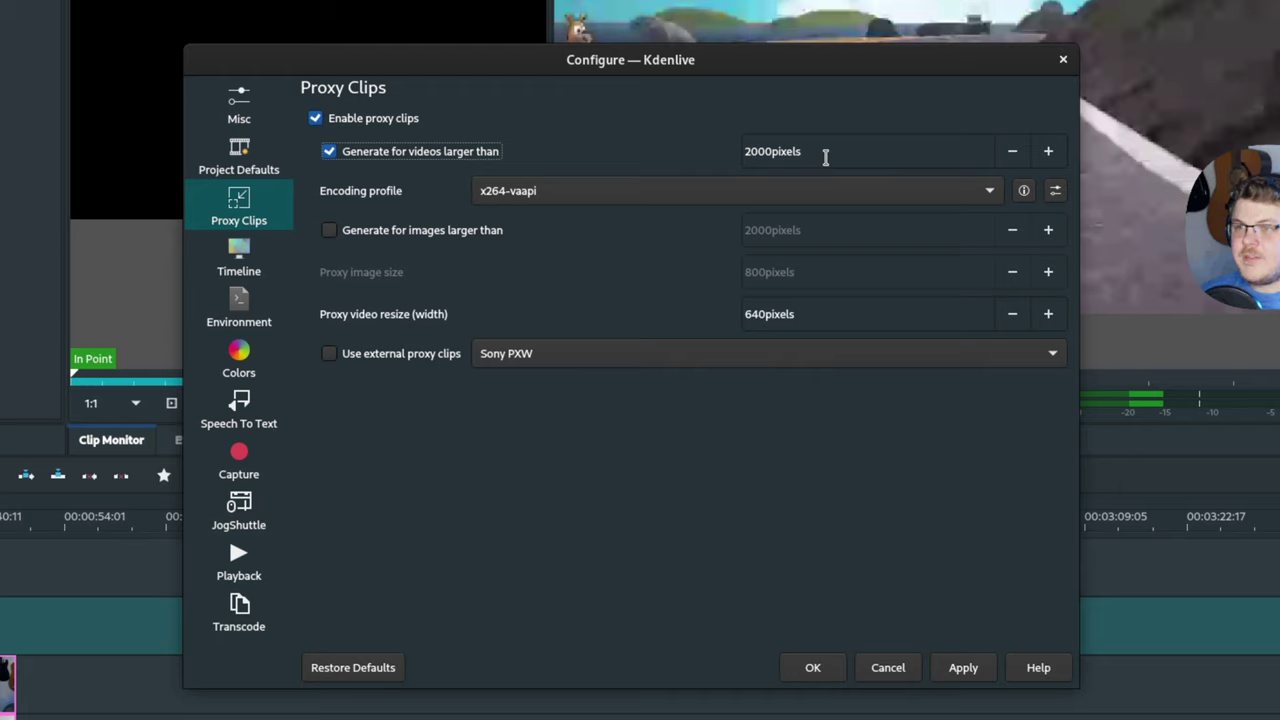
{"action": "left_click", "coordinate": [578, 203]}
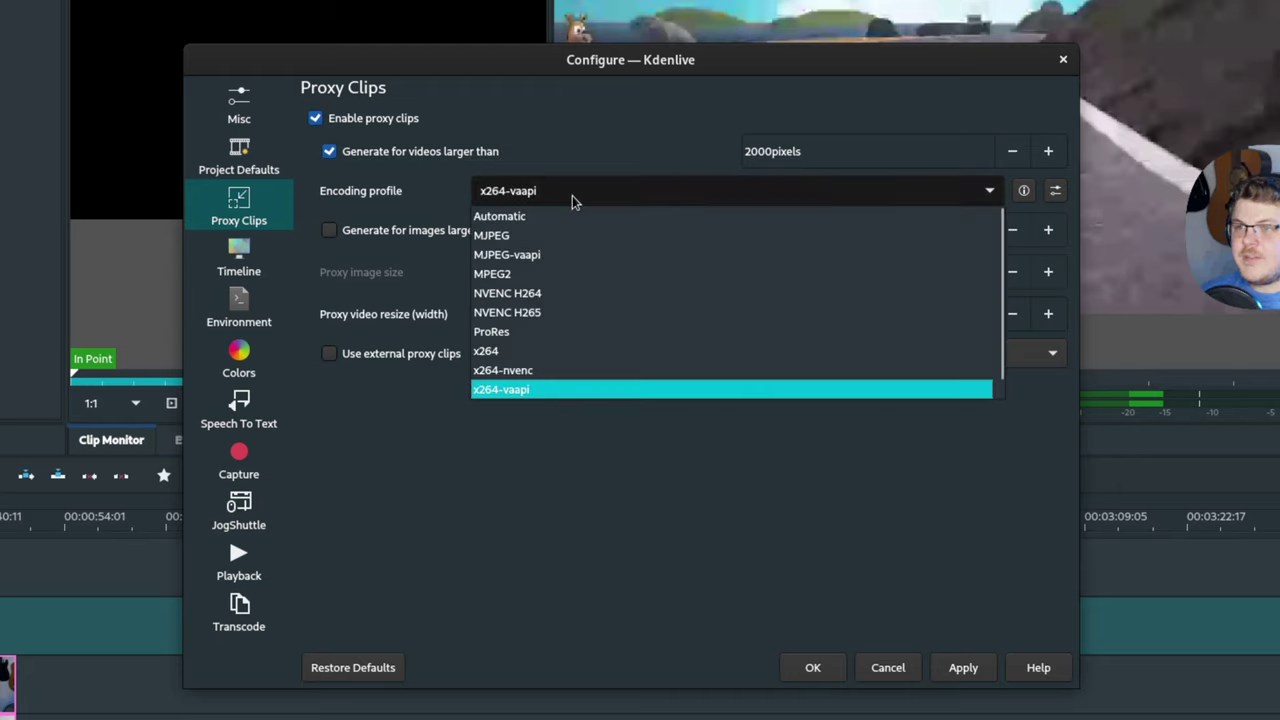
{"action": "scroll", "coordinate": [535, 387], "scroll_direction": "down", "scroll_amount": 1}
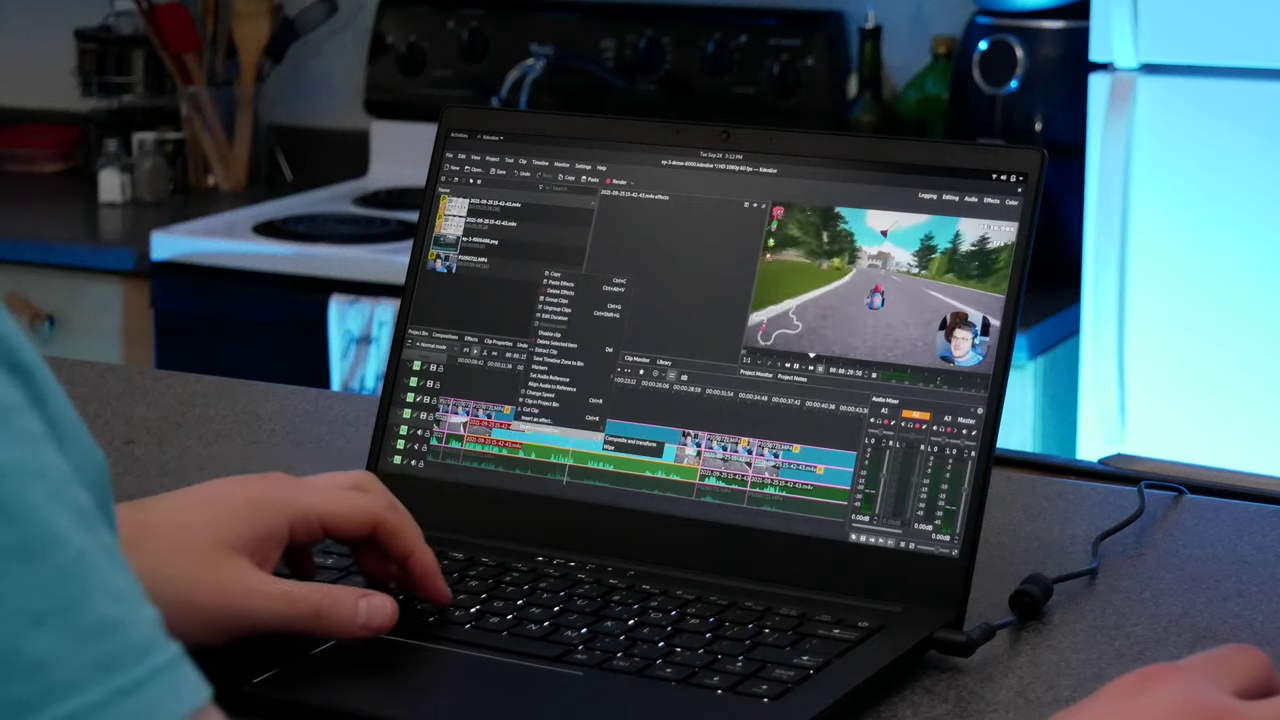
- Add a Composite and transform composition to the overlapping timeline clip
{"action": "left_click", "coordinate": [637, 441]}
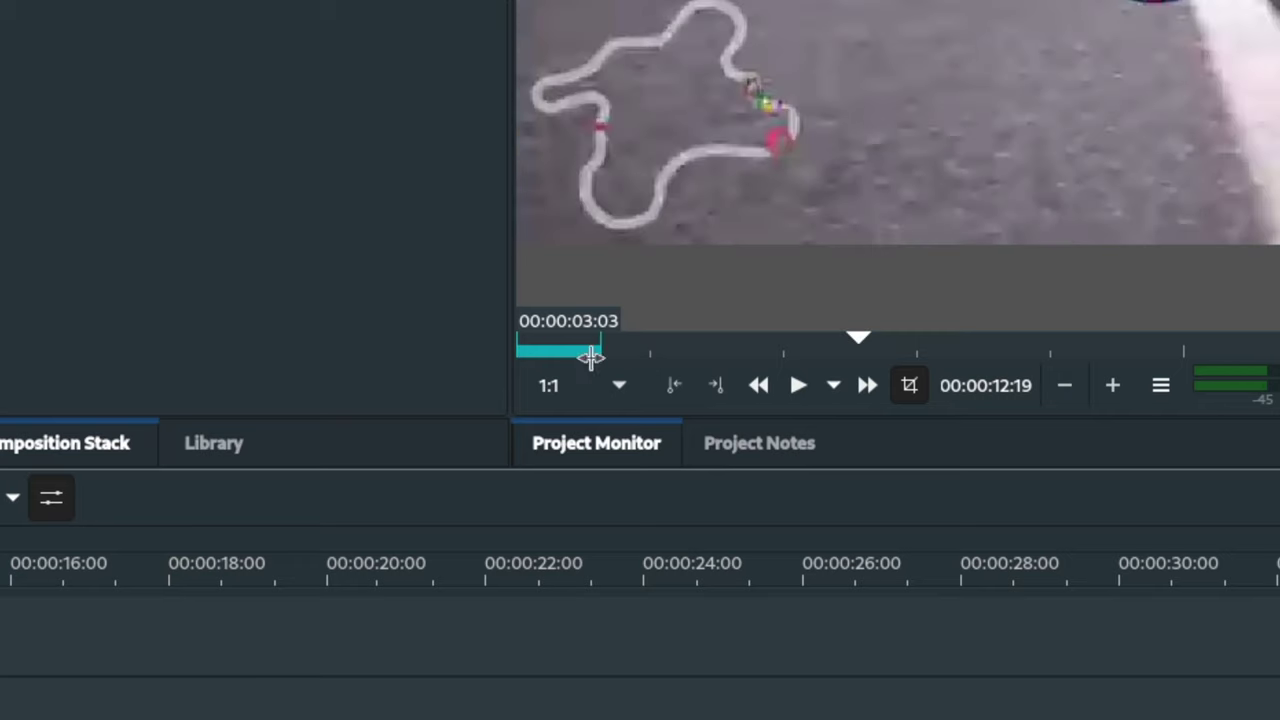
{"action": "left_click", "coordinate": [600, 385]}
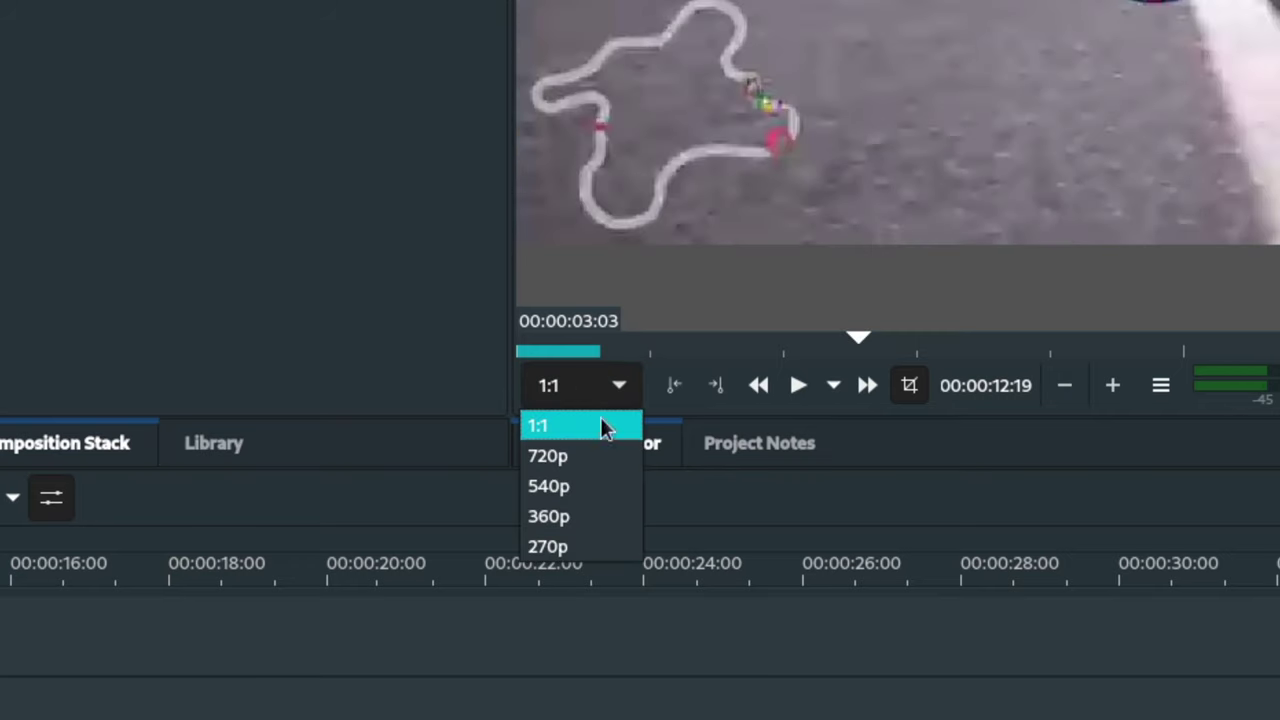
- Preview at 540p, show the gameplay clip's Transform effect, and play from about 14 seconds
{"action": "left_click", "coordinate": [594, 492]}
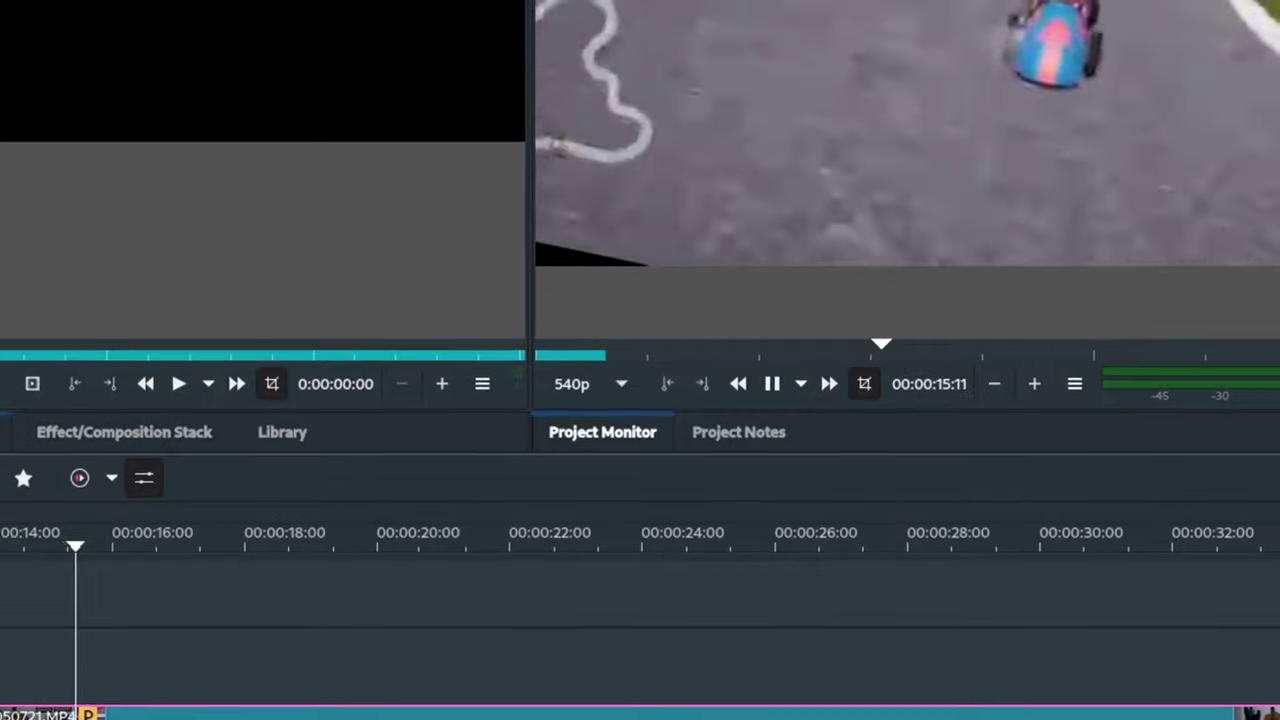
{"action": "left_click", "coordinate": [125, 698]}
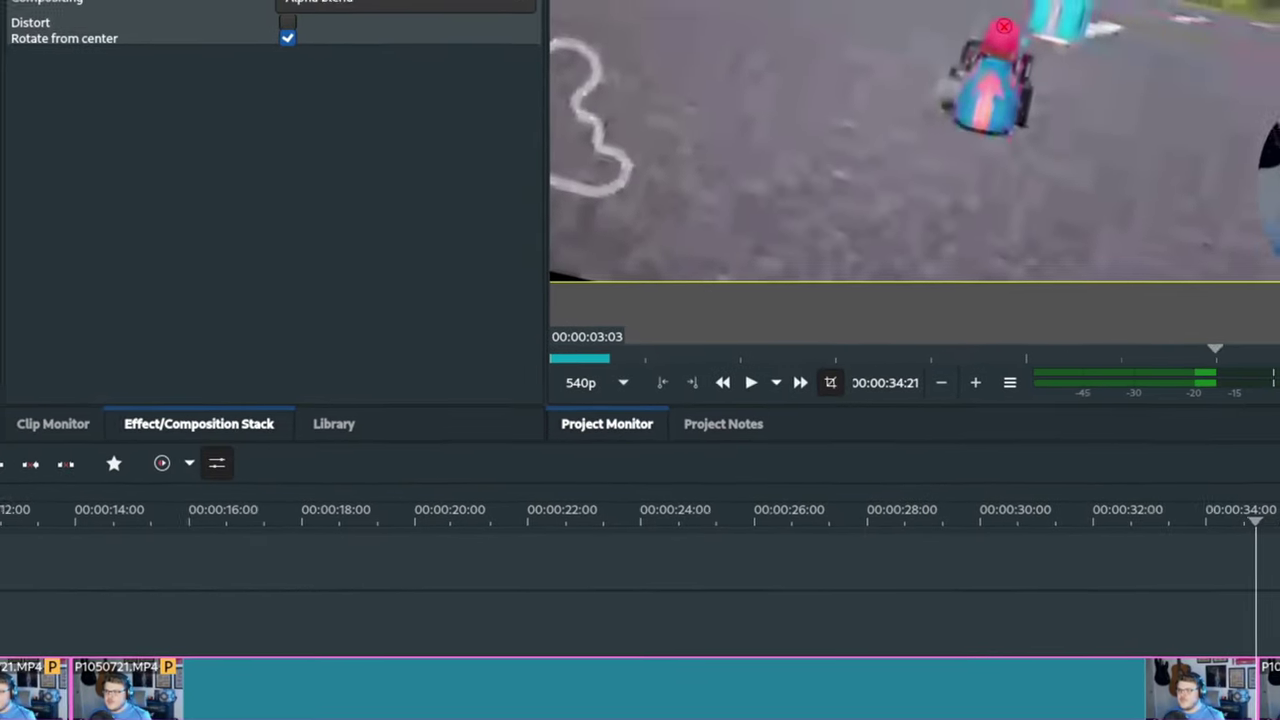
{"action": "scroll", "coordinate": [192, 4], "scroll_direction": "up", "scroll_amount": 10}
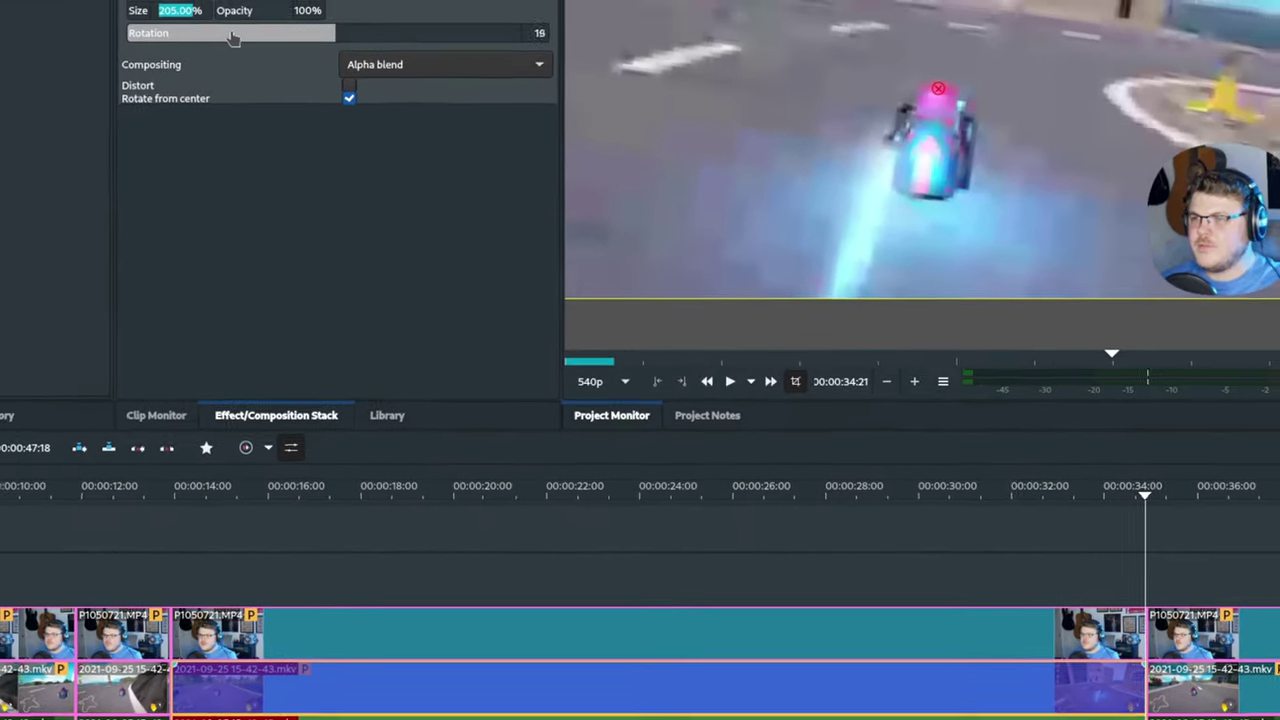
{"action": "left_click", "coordinate": [245, 500]}
{"action": "key", "text": "space"}
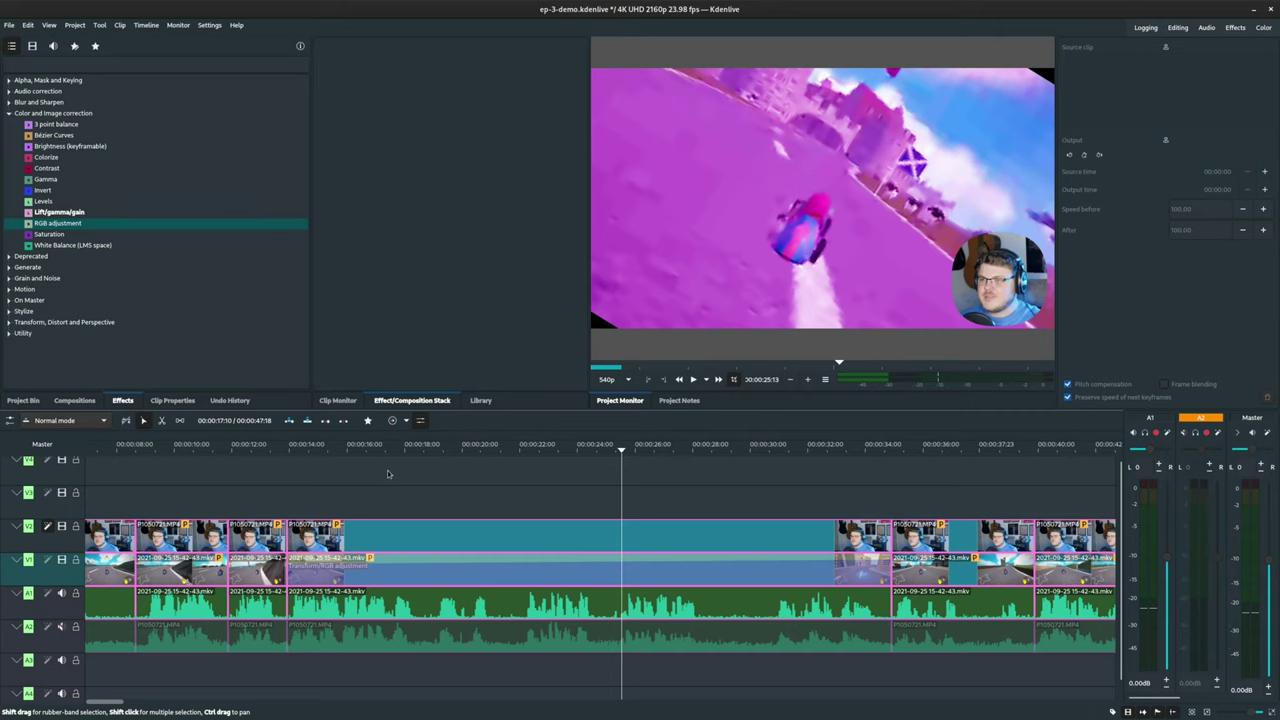
- Mark a timeline zone from about 16 to 30 seconds with I and O, then check its bounds
{"action": "key", "text": "i"}
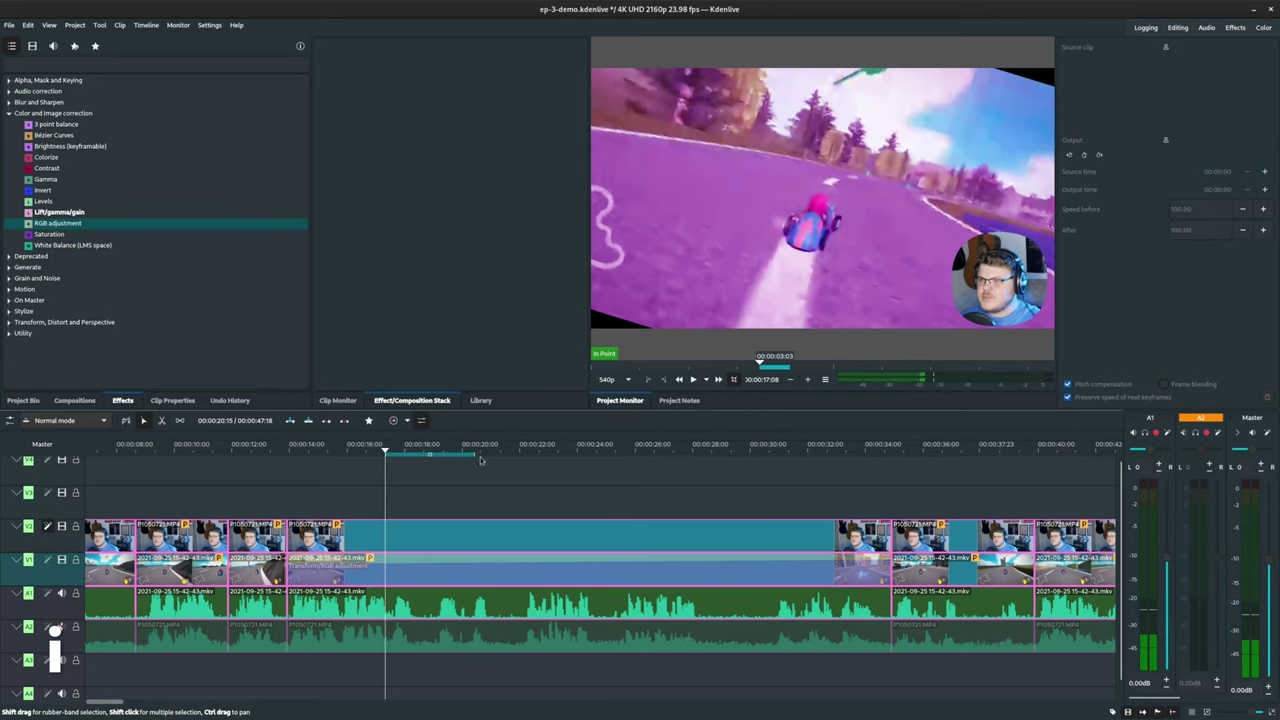
{"action": "left_click_drag", "start_coordinate": [480, 459], "coordinate": [672, 472]}
{"action": "key", "text": "o"}
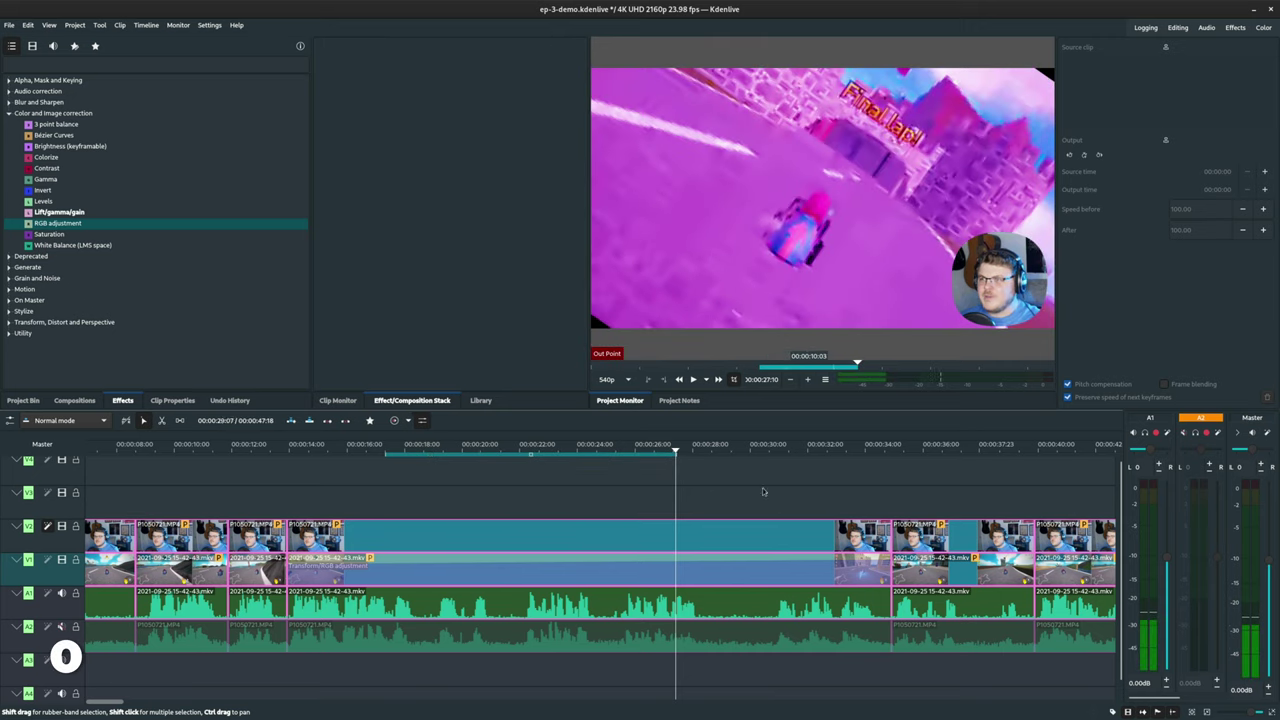
{"action": "left_click", "coordinate": [763, 491]}
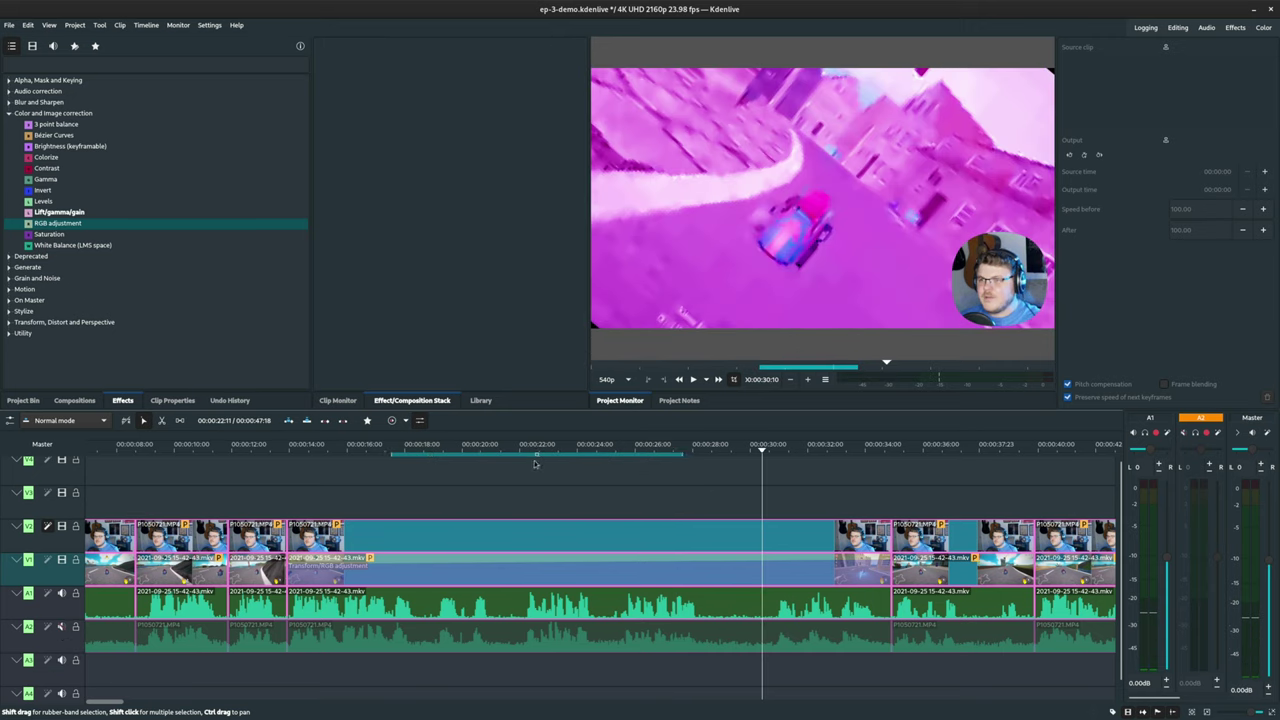
{"action": "left_click", "coordinate": [391, 462]}
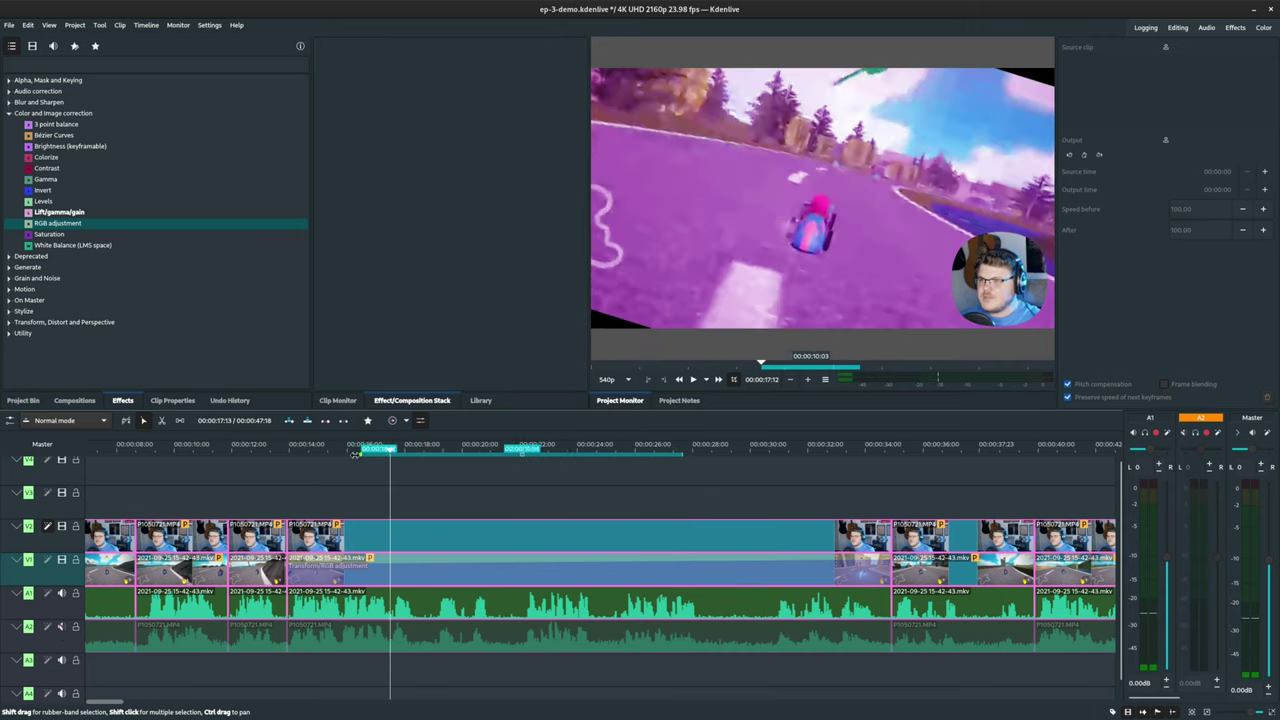
{"action": "left_click", "coordinate": [681, 457]}
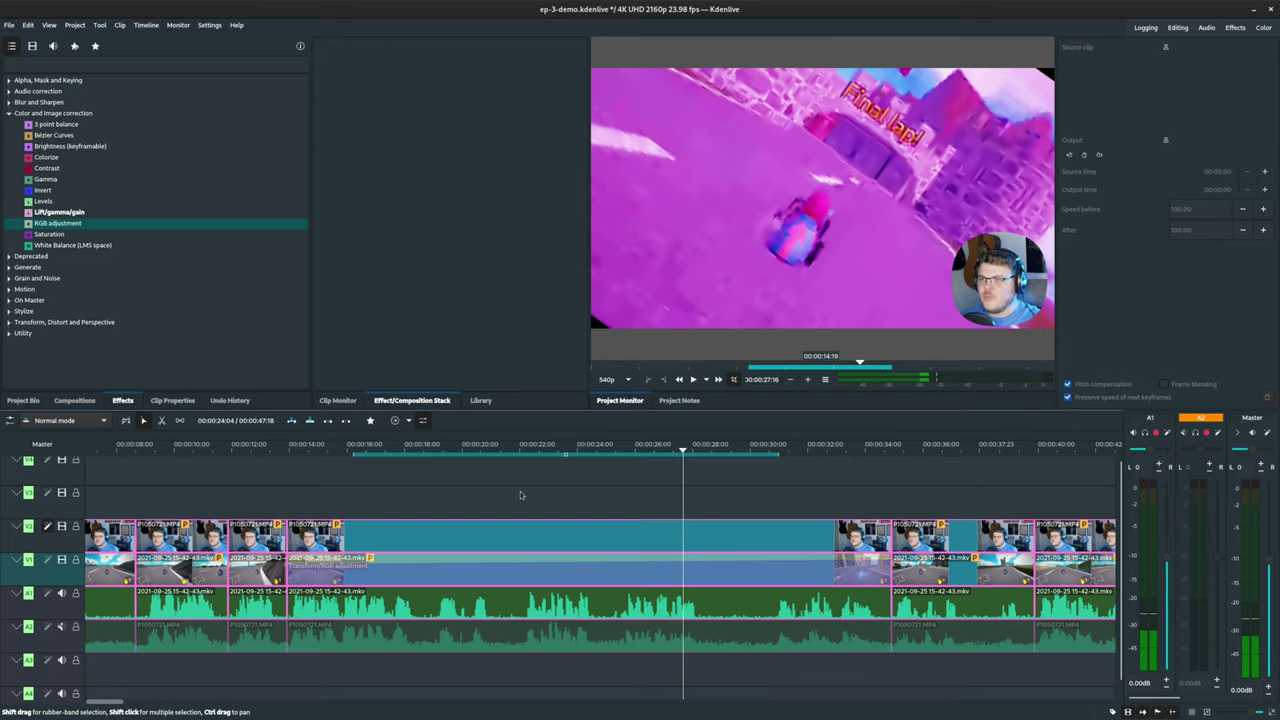
{"action": "left_click", "coordinate": [519, 492]}
{"action": "left_click", "coordinate": [442, 475]}
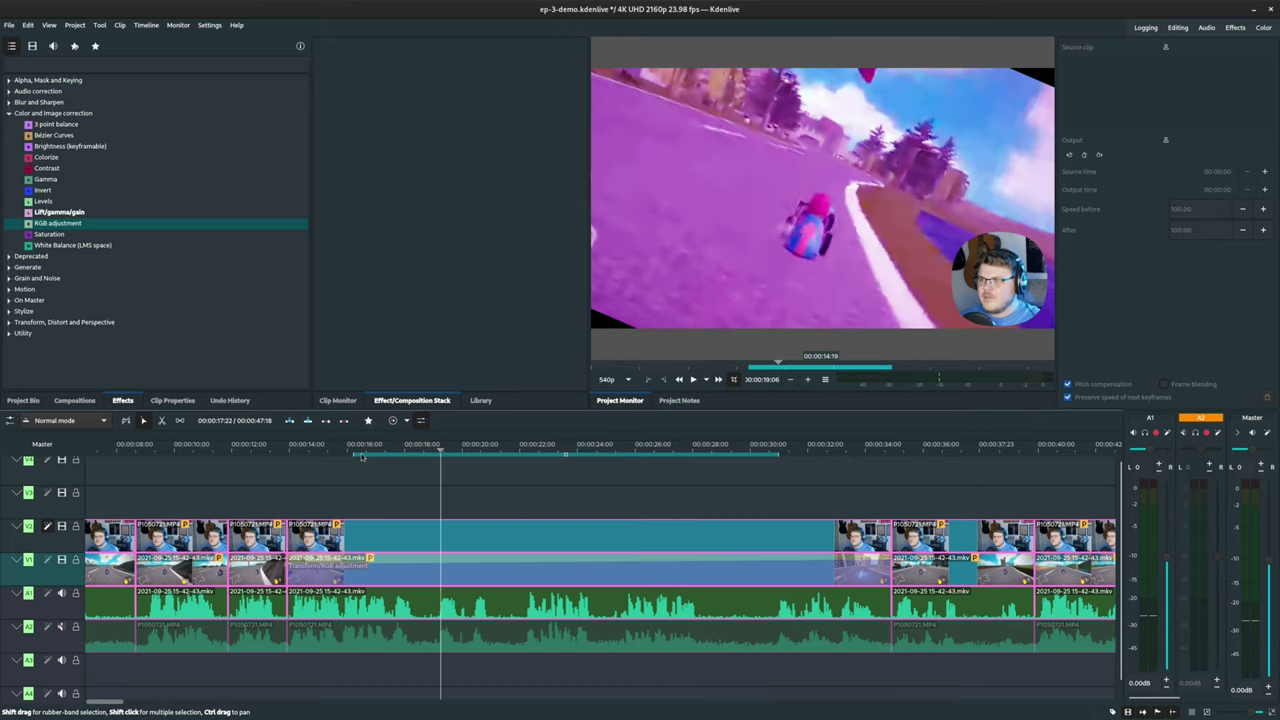
{"action": "left_click", "coordinate": [407, 421]}
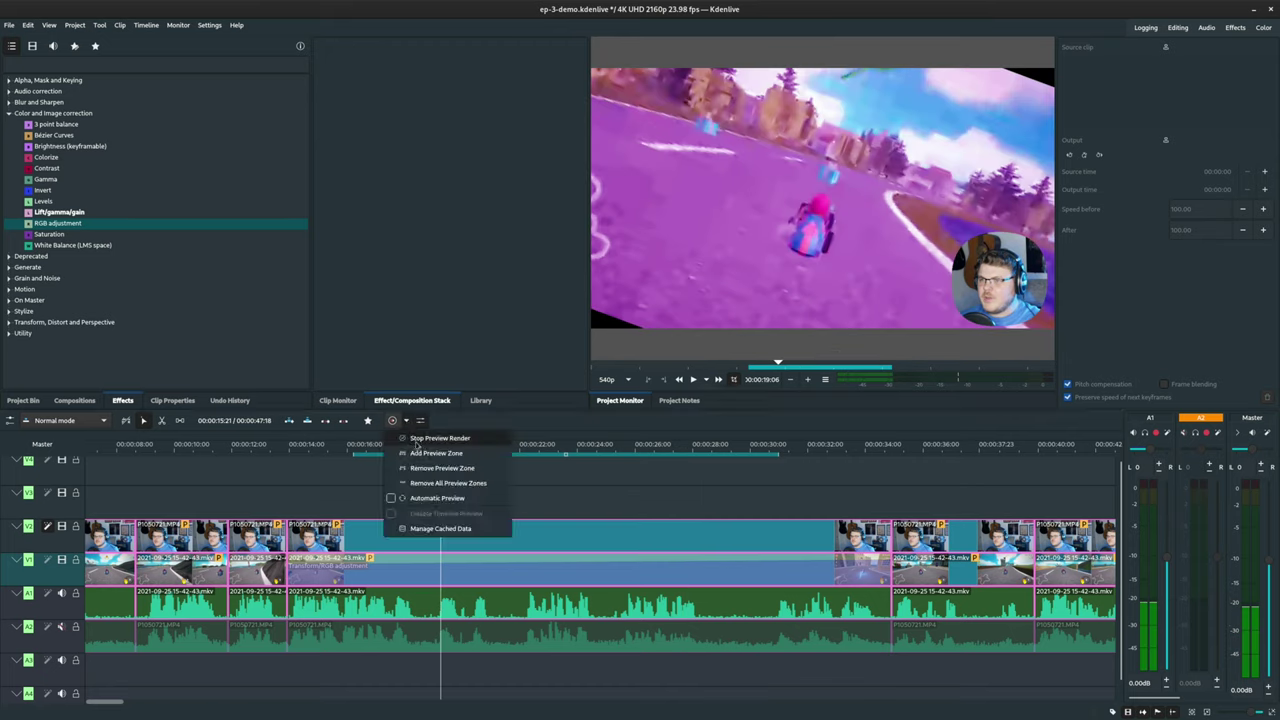
- Add the marked zone as a preview zone, enable Automatic Preview, and render it
{"action": "left_click", "coordinate": [469, 457]}
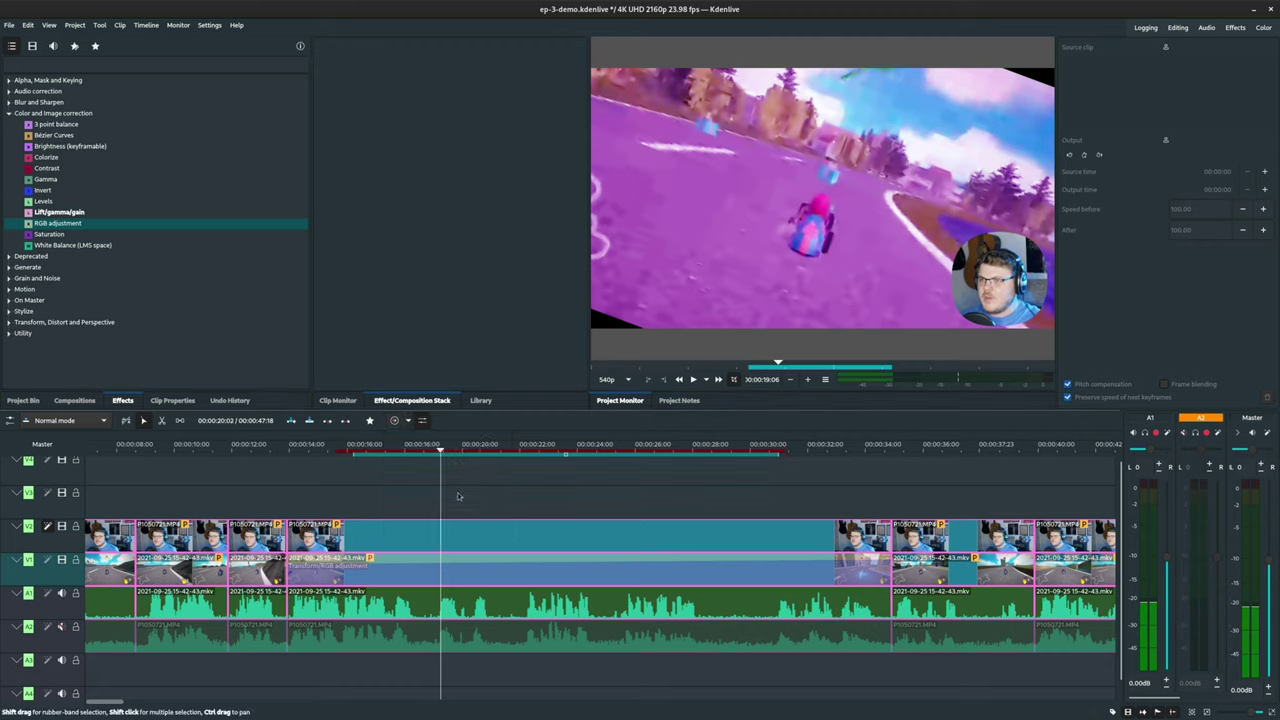
{"action": "left_click", "coordinate": [409, 420]}
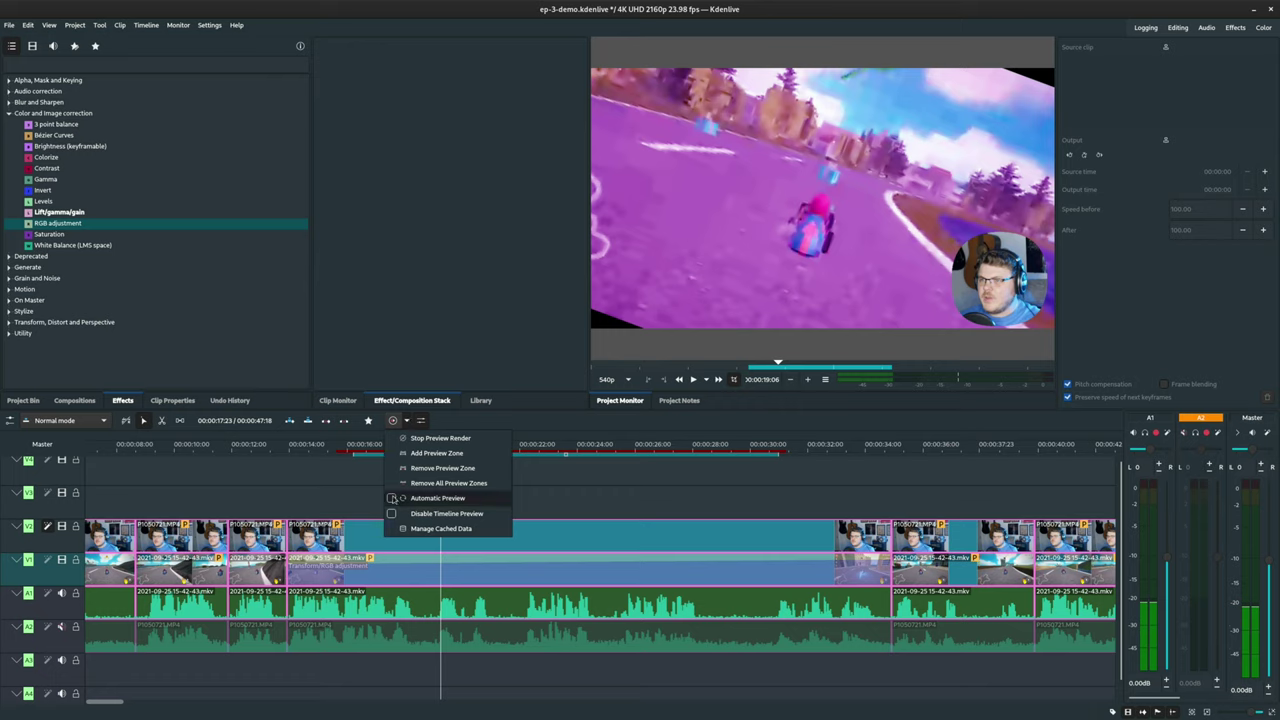
{"action": "left_click", "coordinate": [430, 498]}
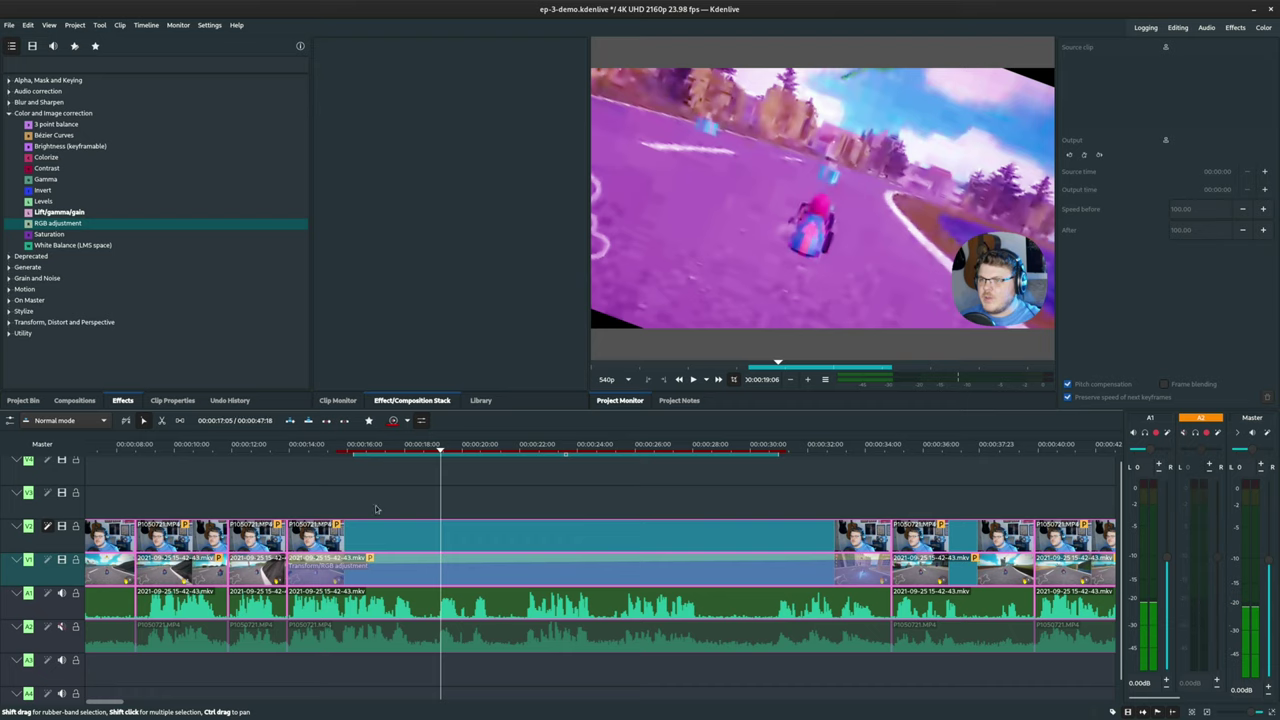
{"action": "left_click", "coordinate": [393, 421]}
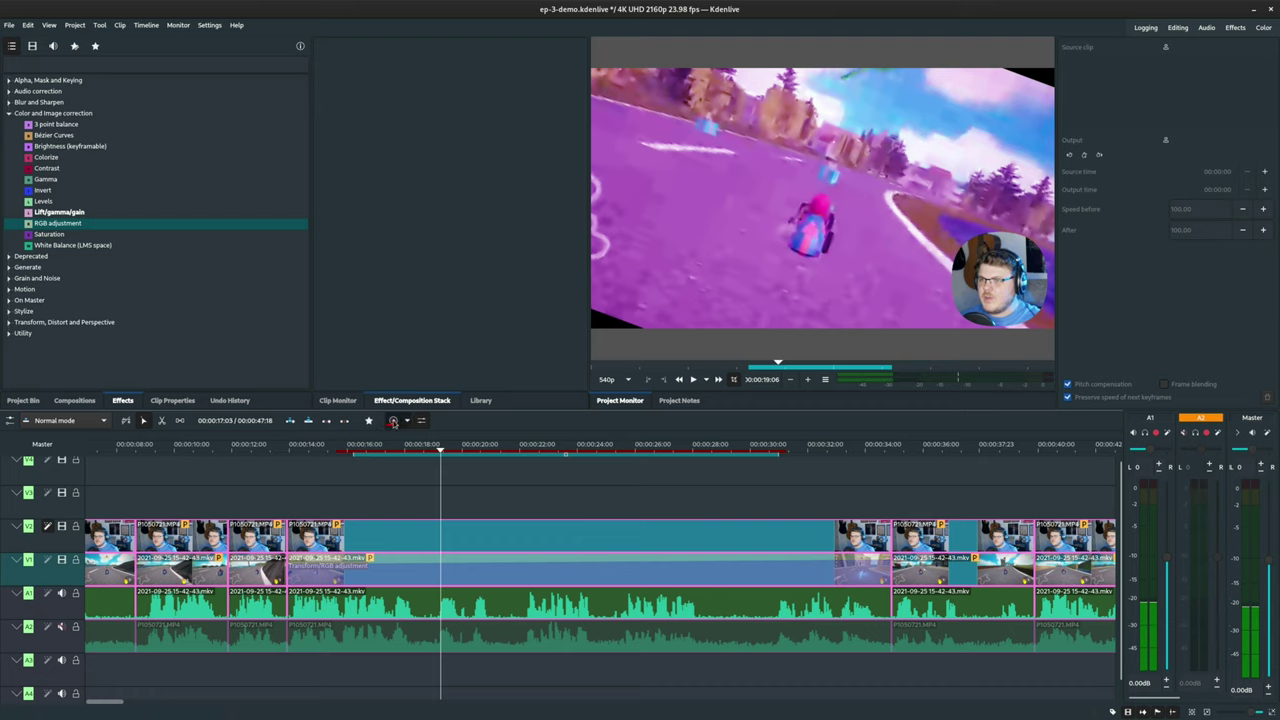
- Play the rendered preview zone back from its start
{"action": "left_click", "coordinate": [279, 495]}
{"action": "key", "text": "space"}
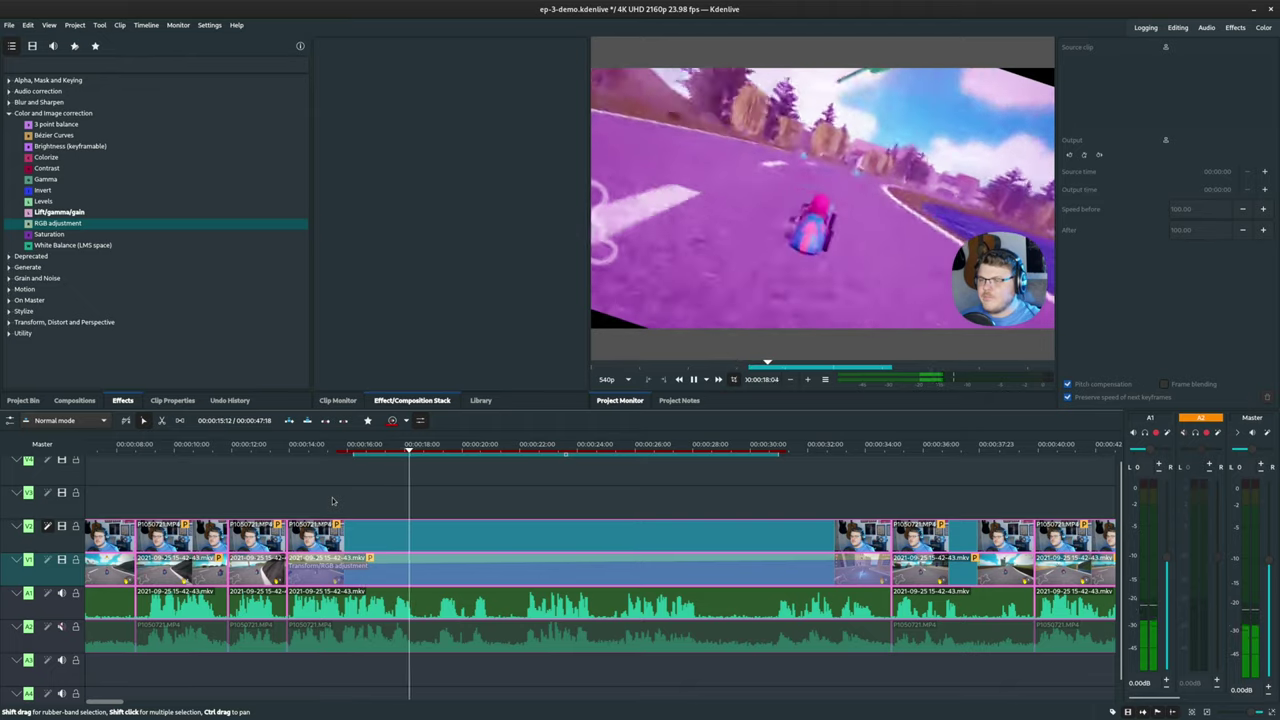
{"action": "left_click", "coordinate": [613, 379]}
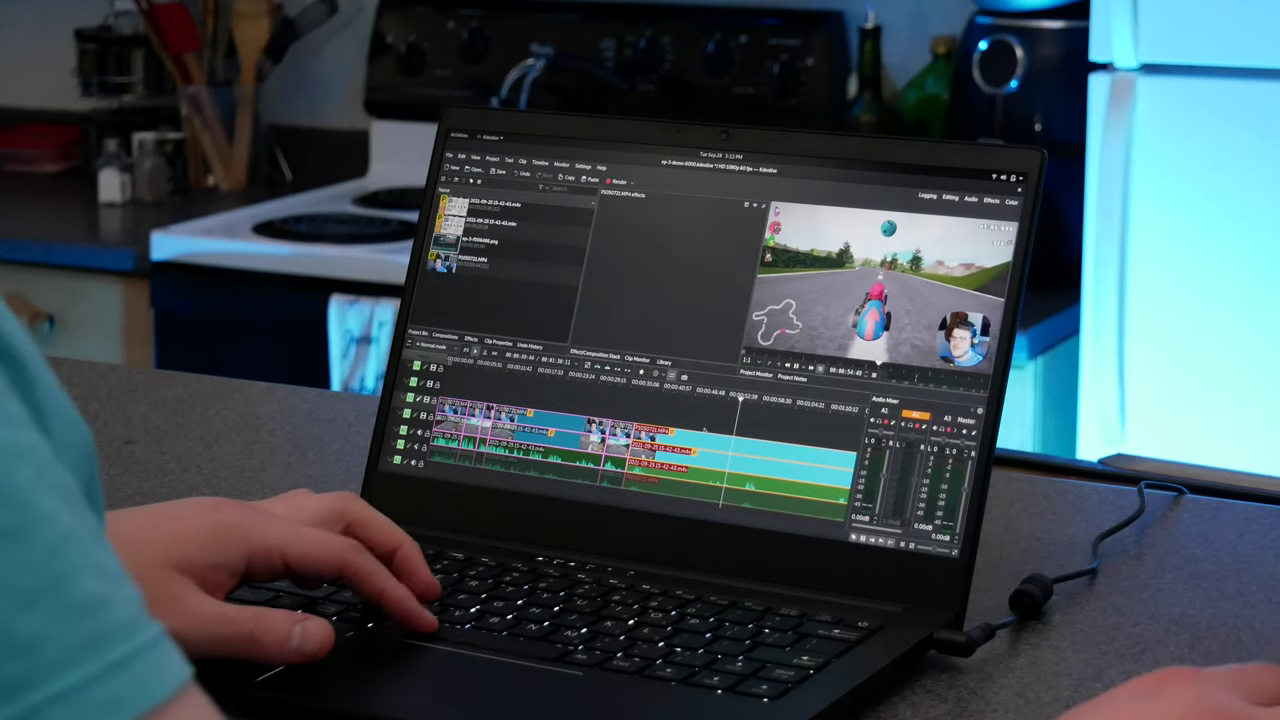
- Split the clips at the playhead on P1050721.MP4
{"action": "left_click_drag", "start_coordinate": [636, 408], "coordinate": [740, 425]}
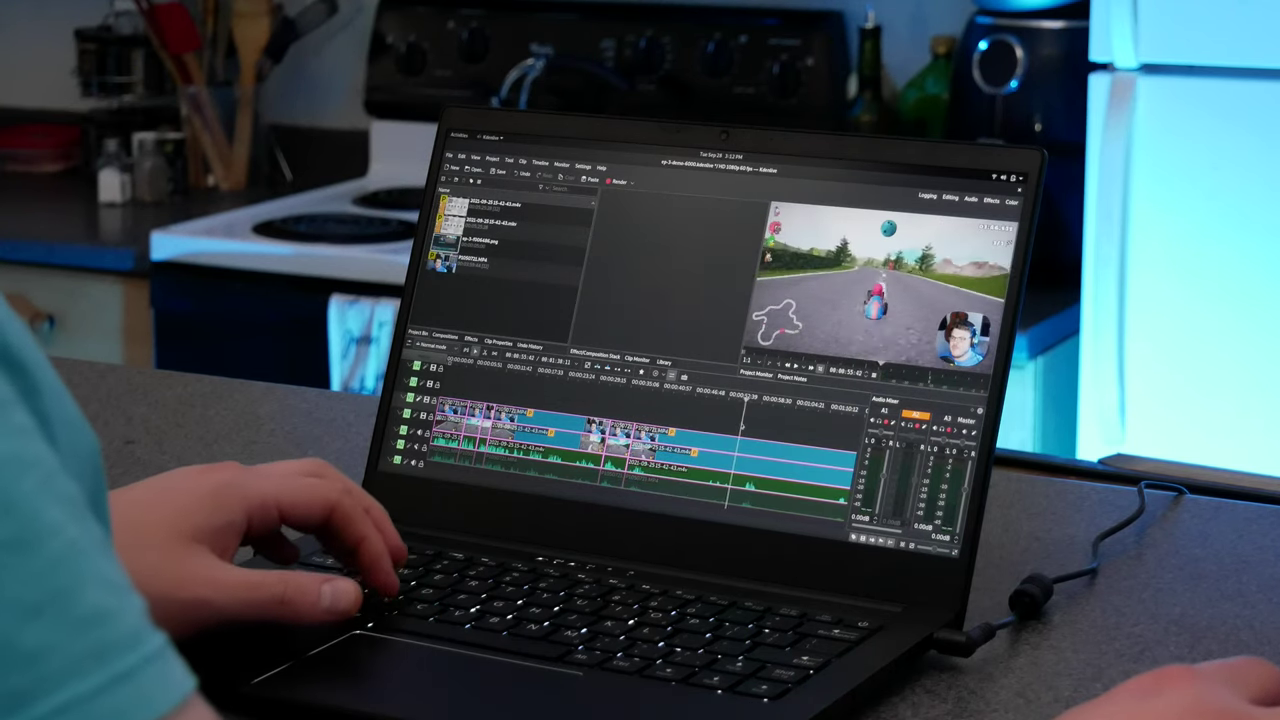
{"action": "key", "text": "ctrl+minus"}
{"action": "key", "text": "ctrl+plus"}
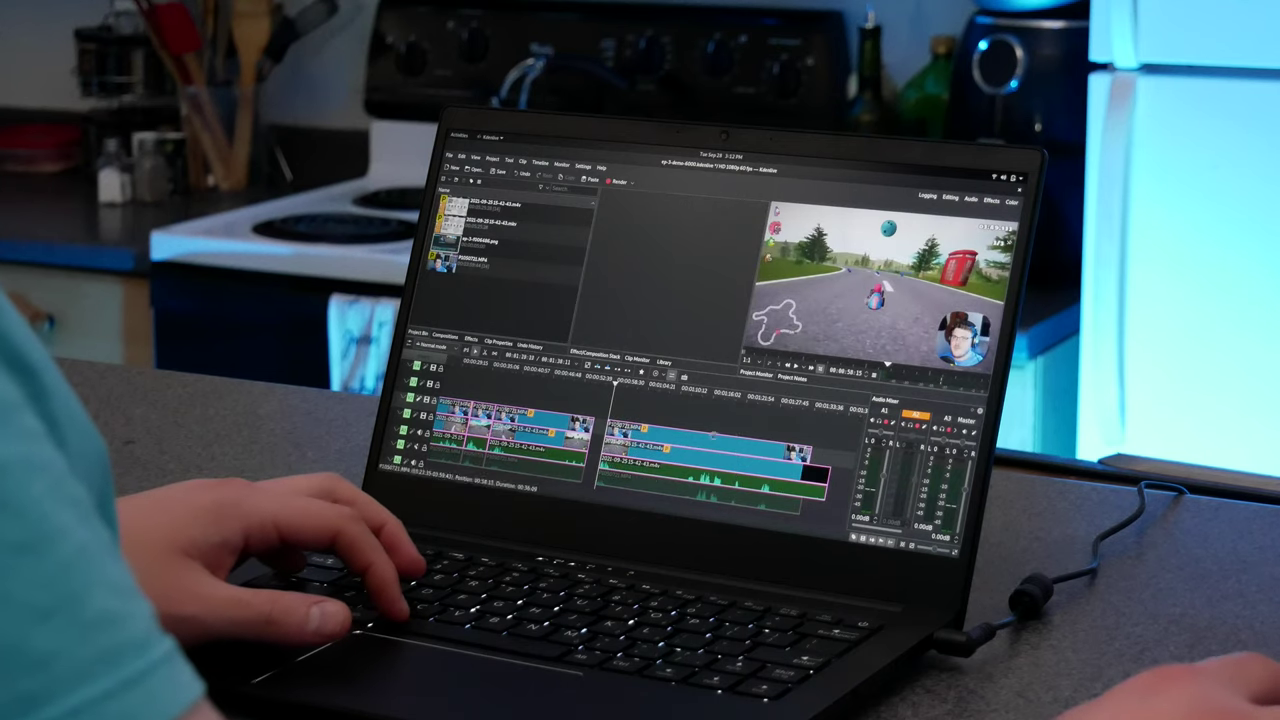
{"action": "left_click", "coordinate": [668, 424]}
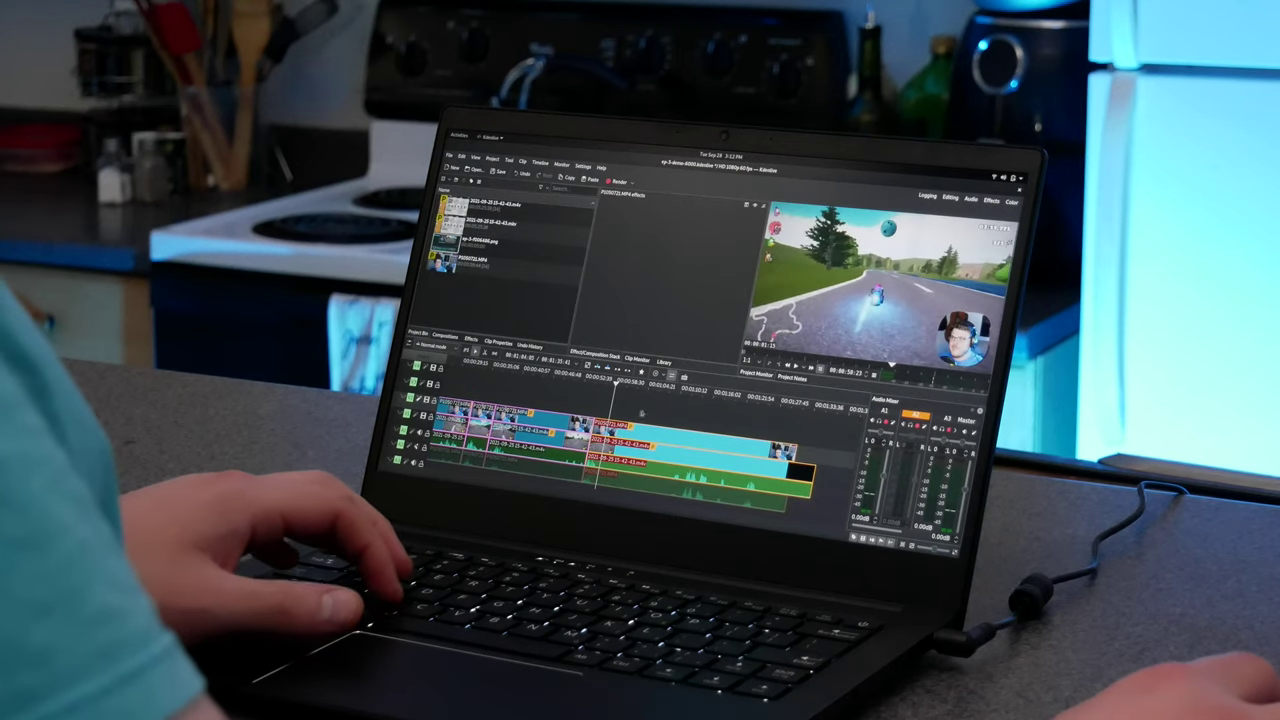
{"action": "key", "text": "shift+r"}
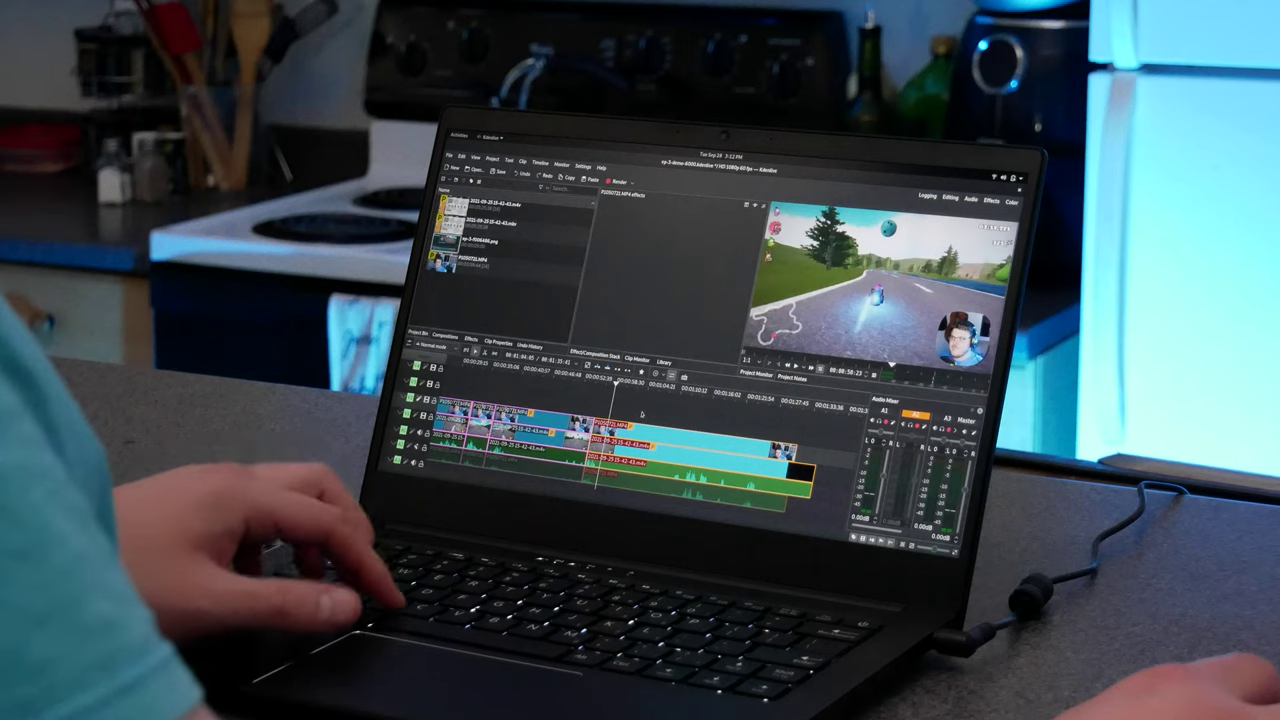
- Delete all clips after the cut, then zoom the timeline to fit and play it
{"action": "key", "text": "Delete"}
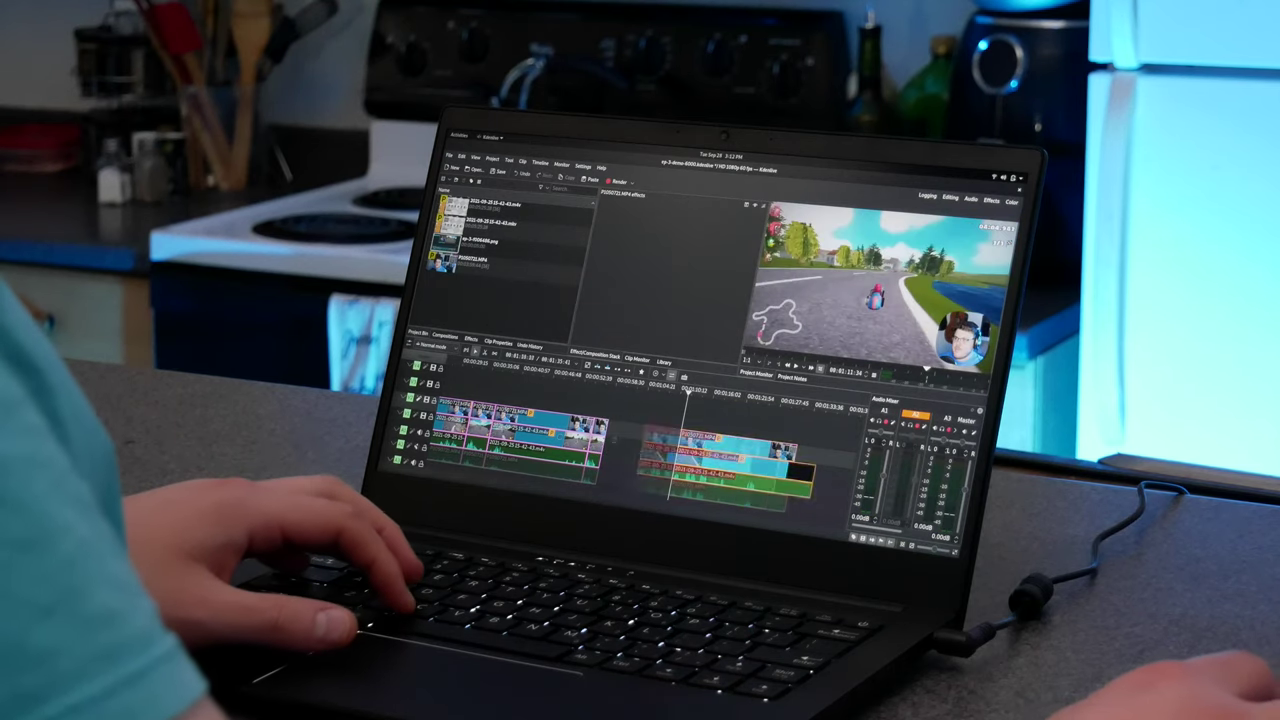
{"action": "key", "text": "Delete"}
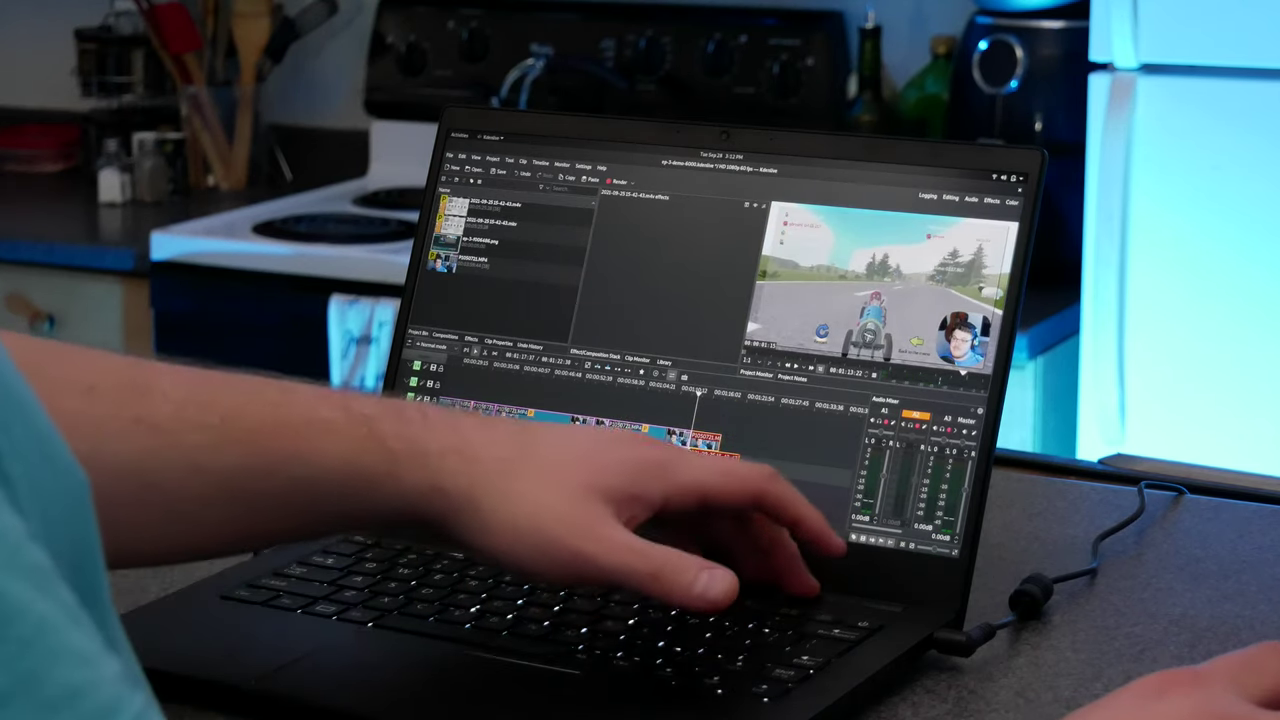
{"action": "key", "text": "Delete"}
{"action": "key", "text": "ctrl+0"}
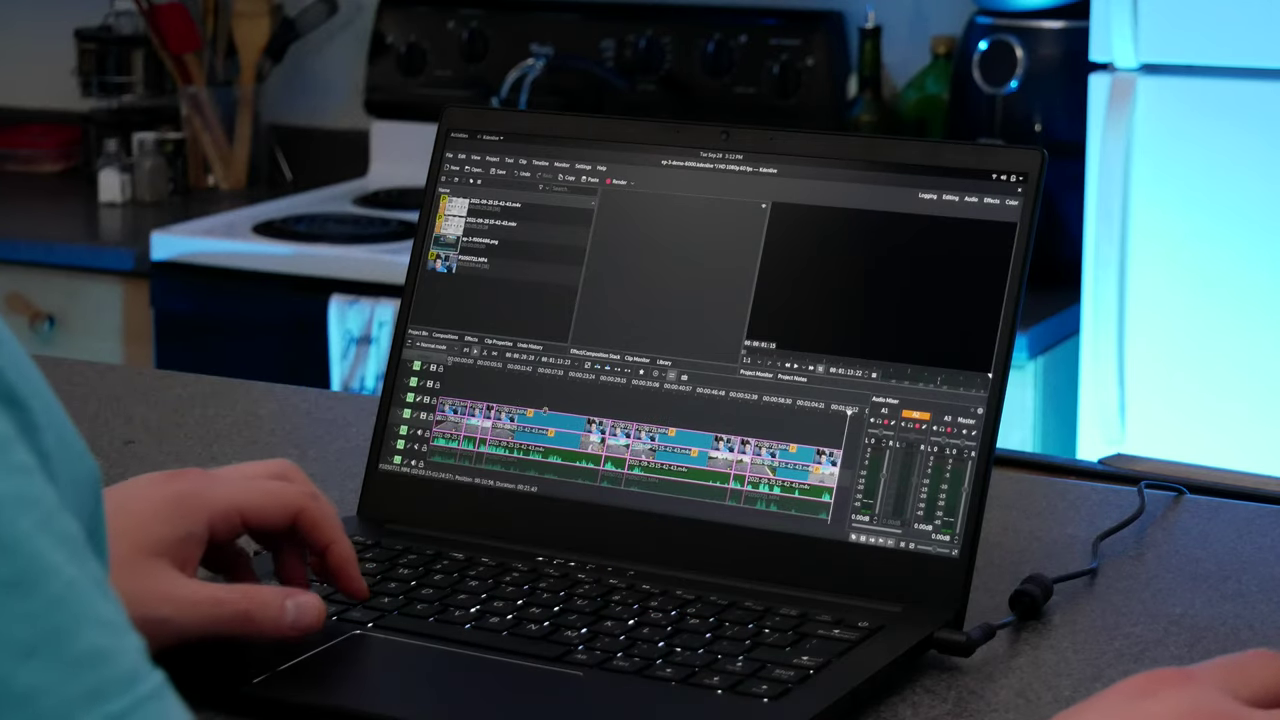
{"action": "key", "text": "space"}
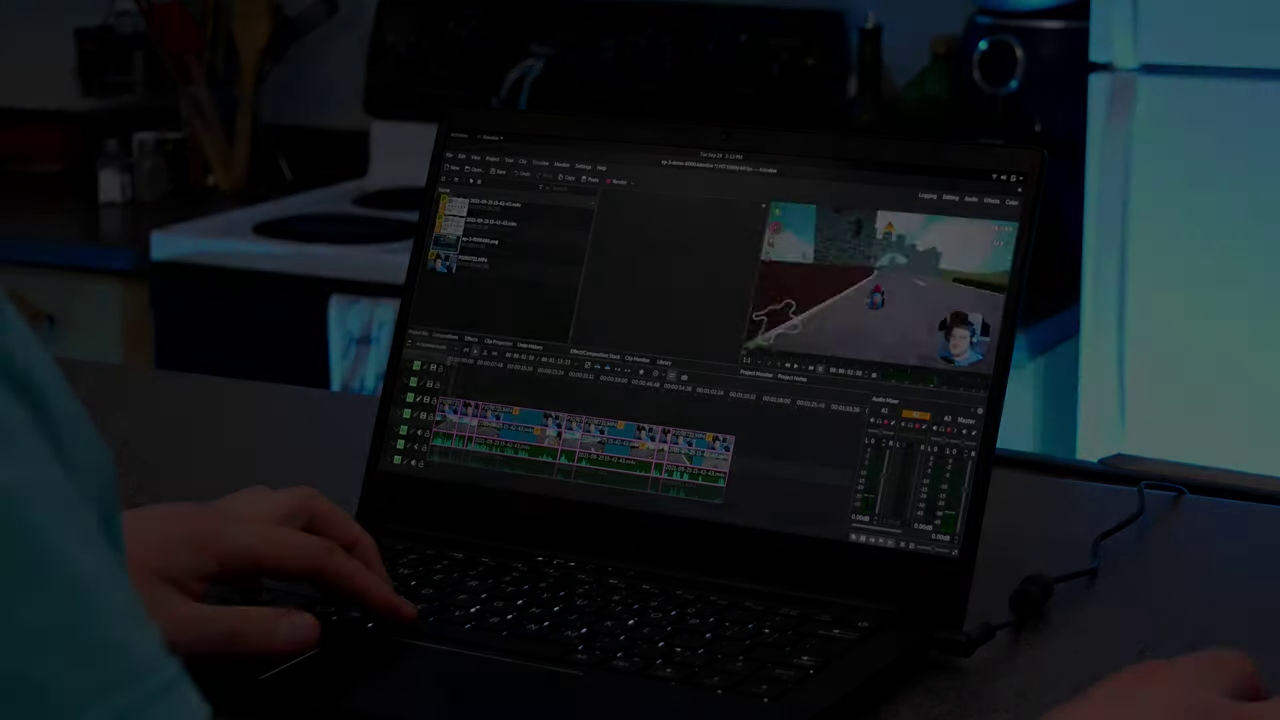